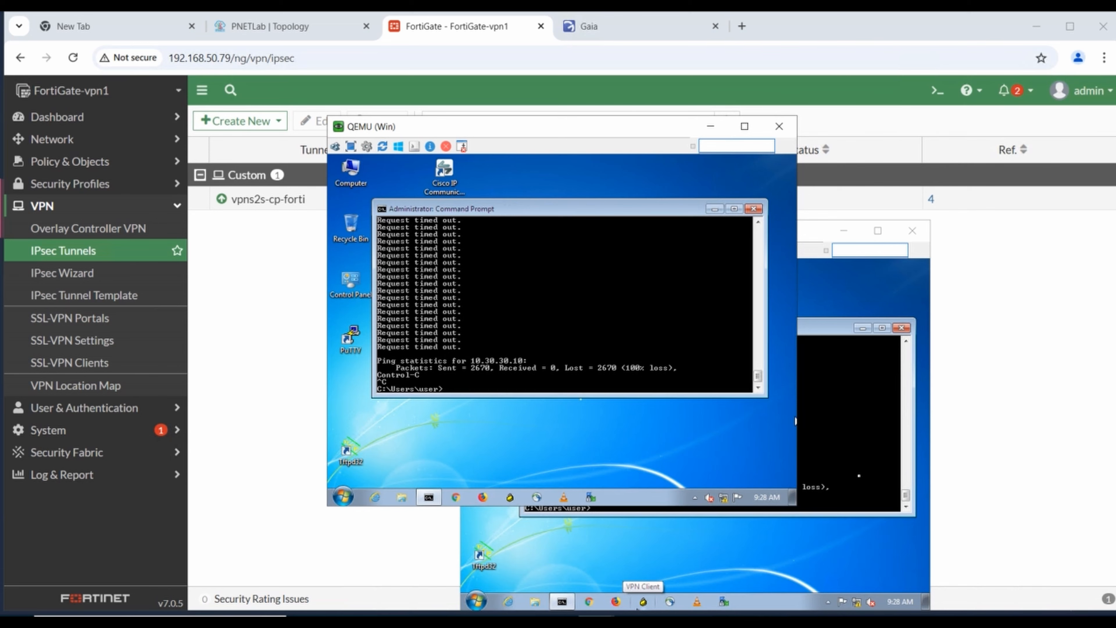
# - Check the IP configuration of the second Windows VM with ipconfig, and minimize its window
pyautogui.click(858, 478)
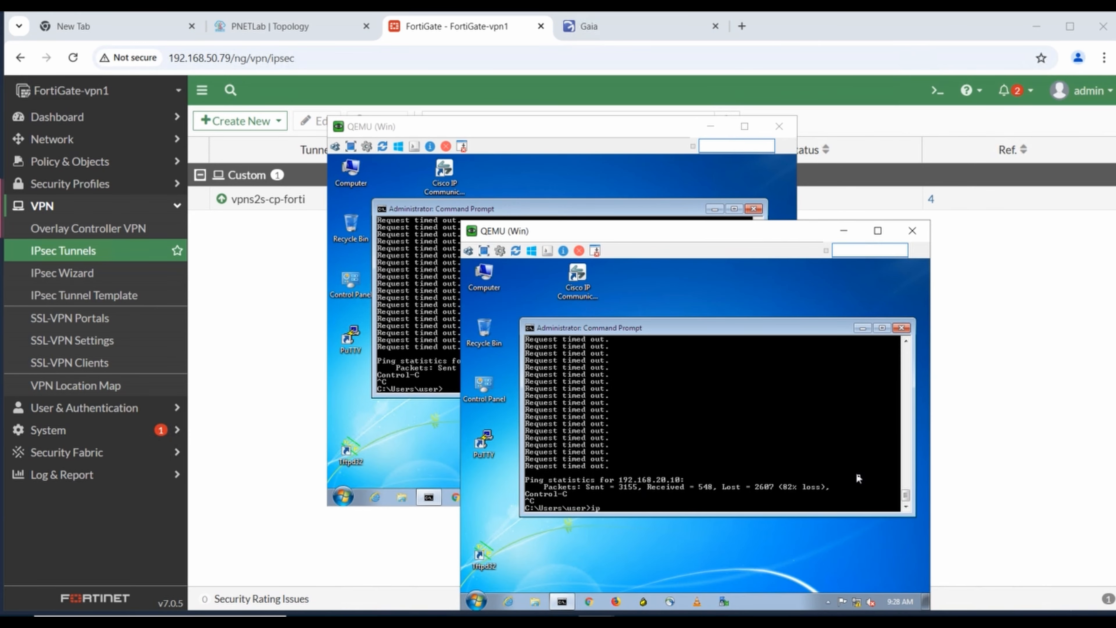
pyautogui.write('ipconfig')
pyautogui.press('Return')
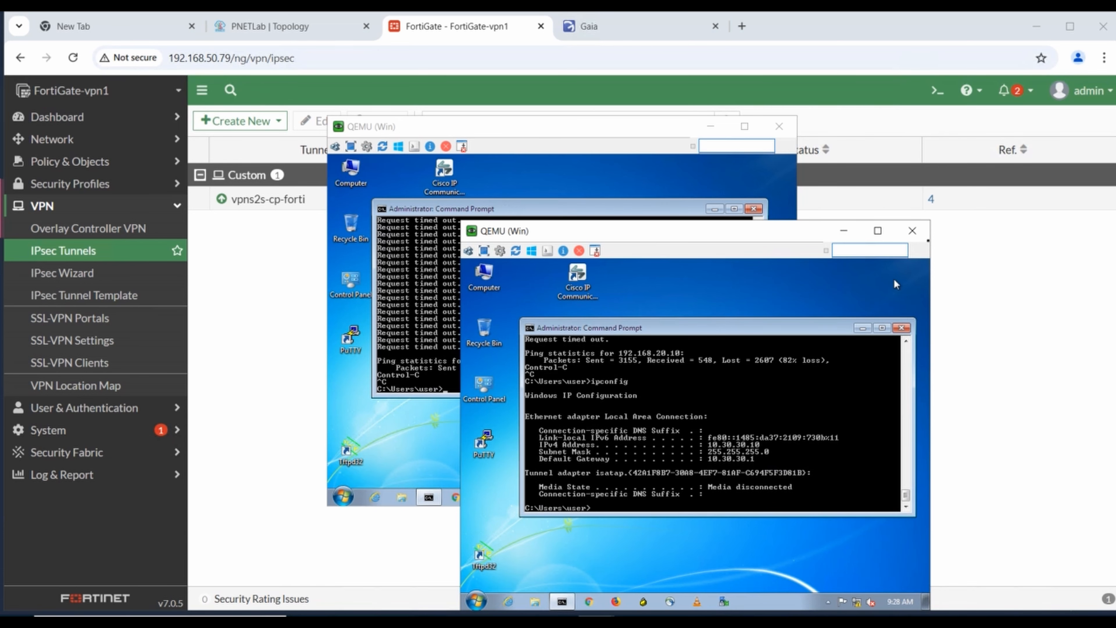
pyautogui.click(850, 234)
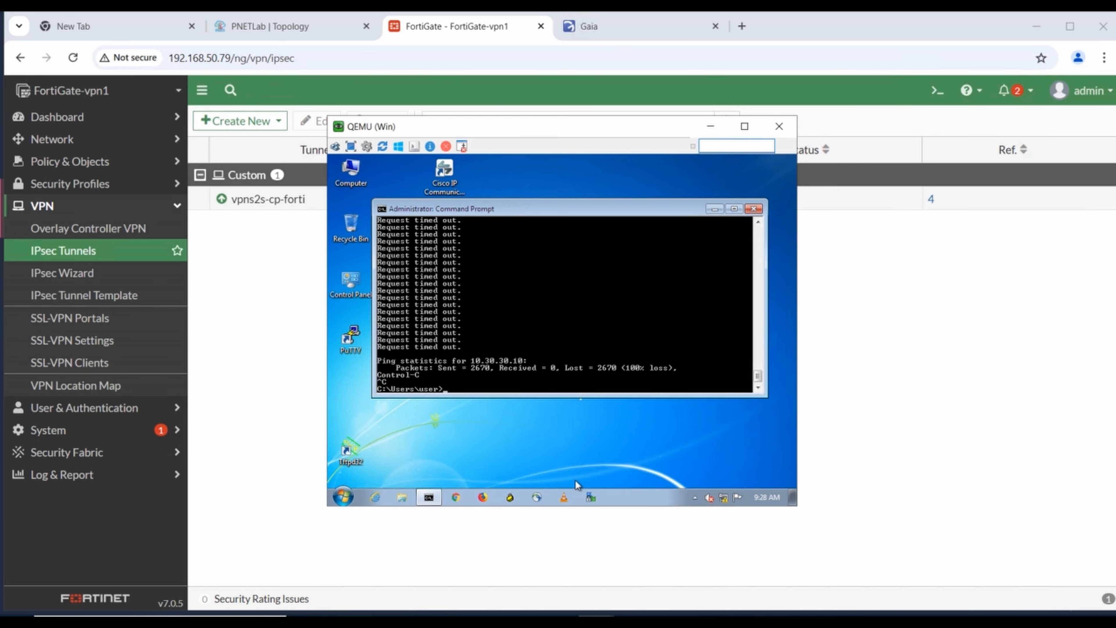
# - Switch to the CP PuTTY session, quit the VPN tunnel options list, and clear the terminal
pyautogui.press('super')
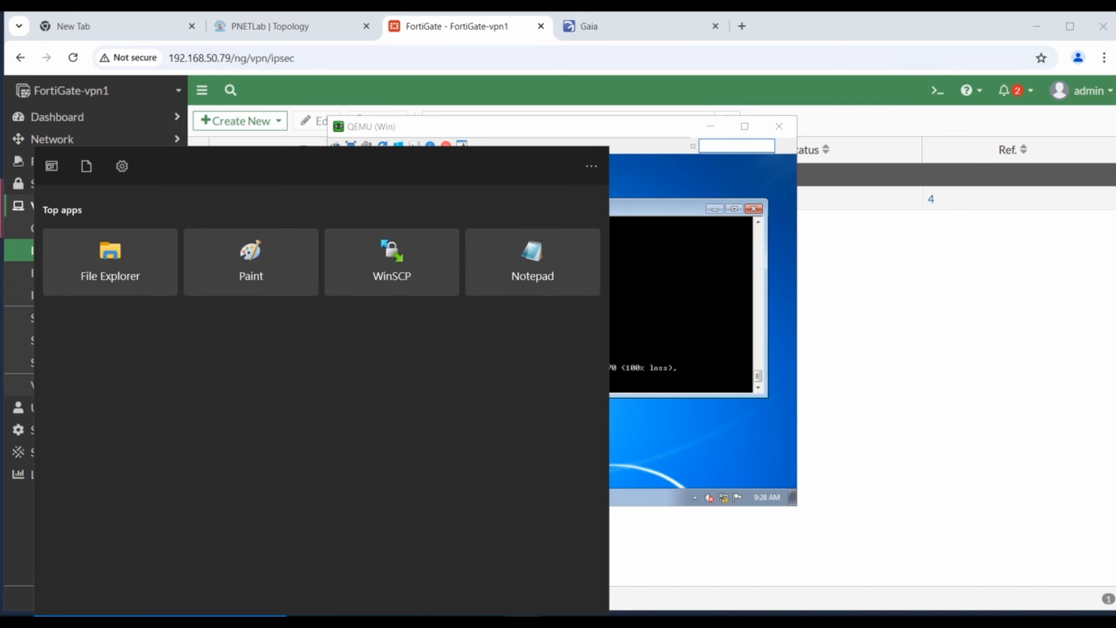
pyautogui.click(523, 622)
pyautogui.click(454, 574)
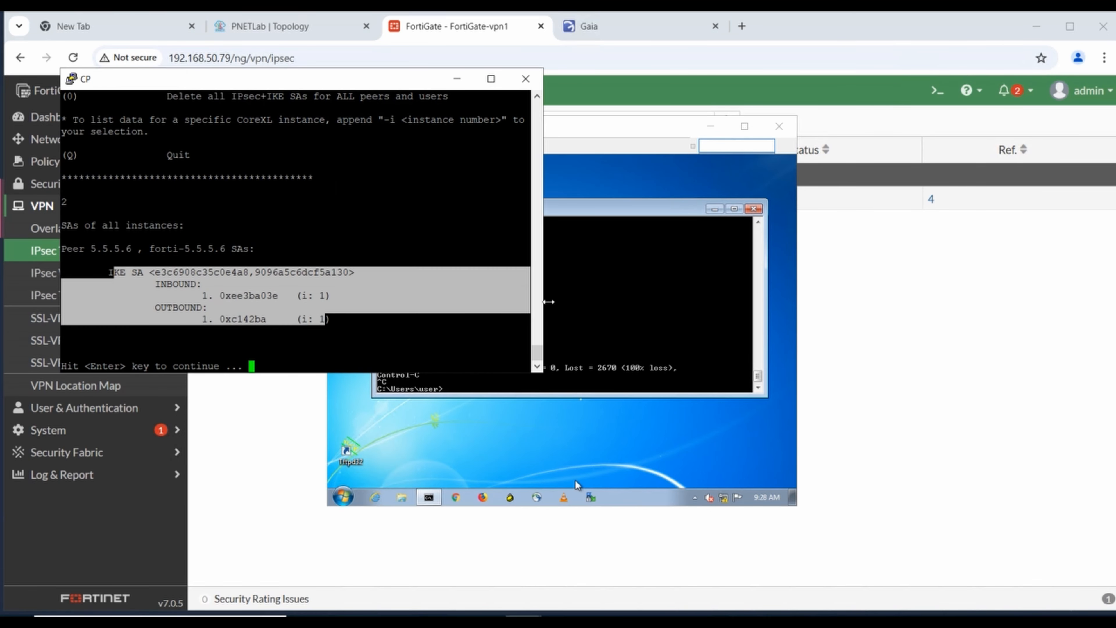
pyautogui.press('Return')
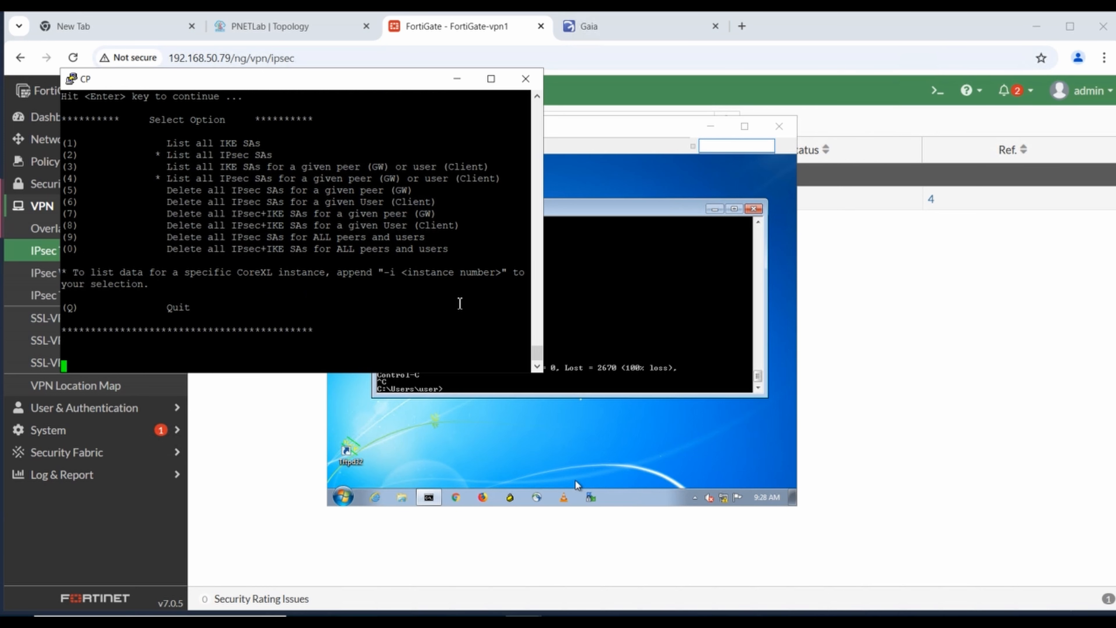
pyautogui.write('q')
pyautogui.press('Return')
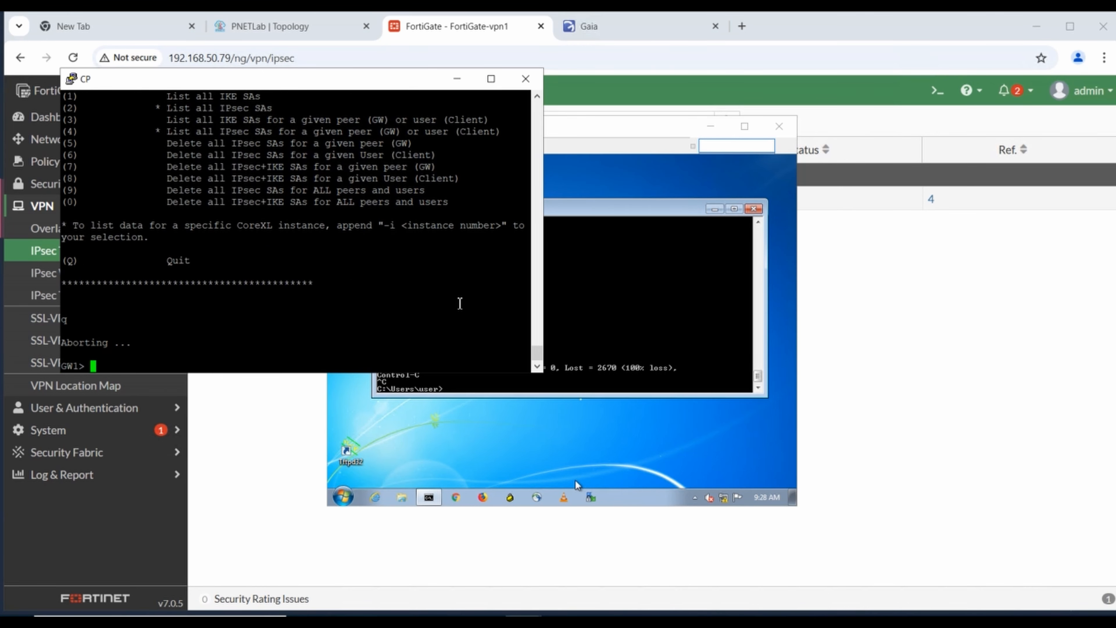
pyautogui.write('clear')
pyautogui.press('Return')
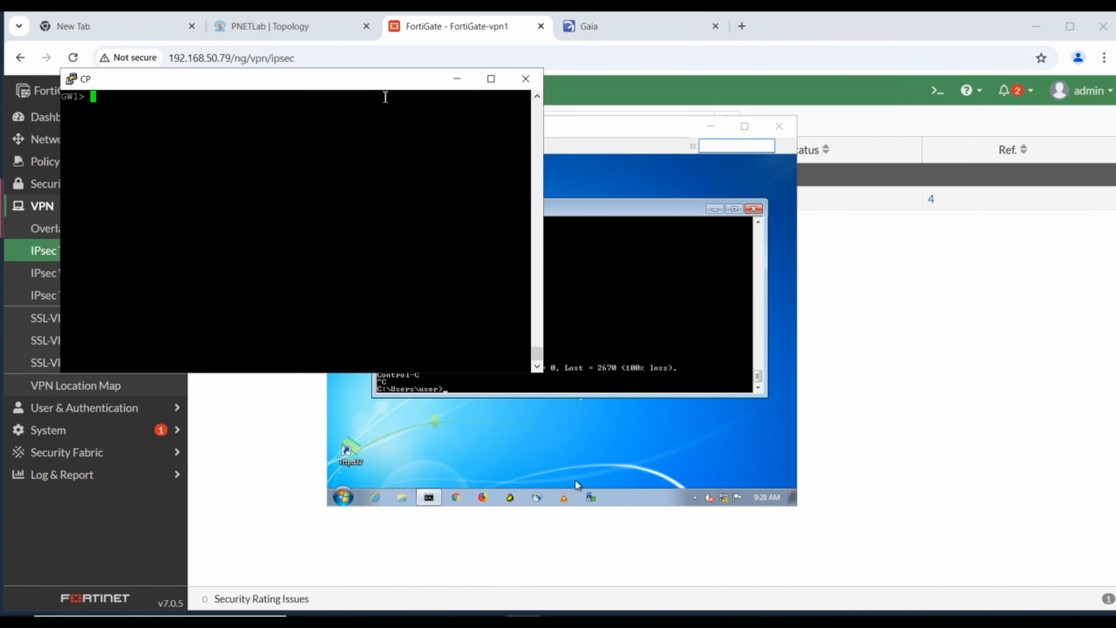
# - Set the CP PuTTY session's terminal font to Courier New, 14-point, and apply the change
pyautogui.rightClick(372, 86)
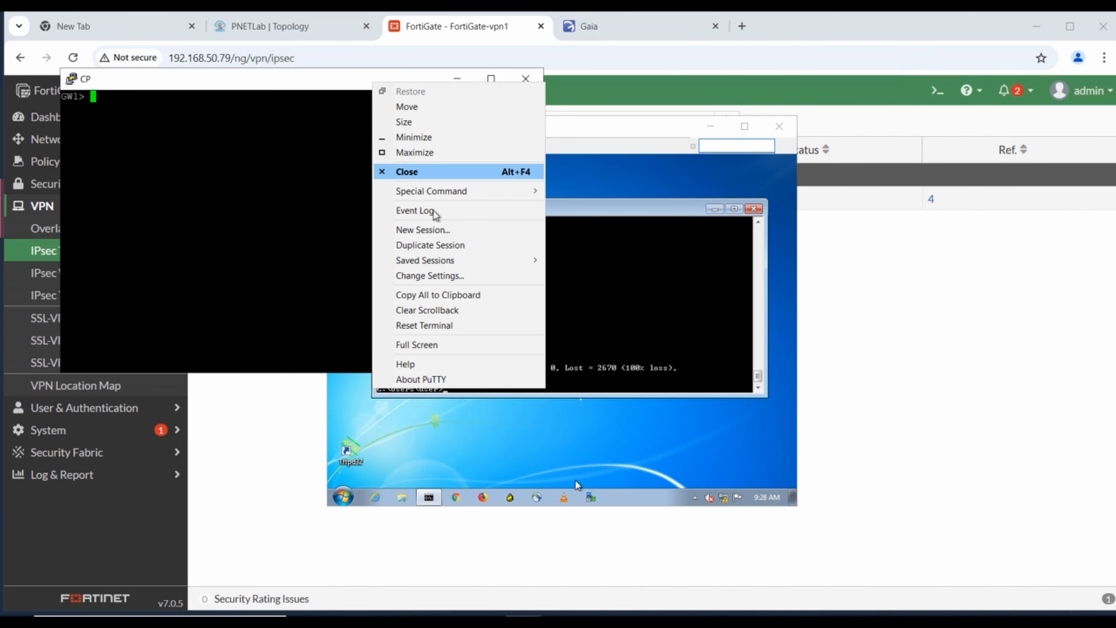
pyautogui.click(429, 274)
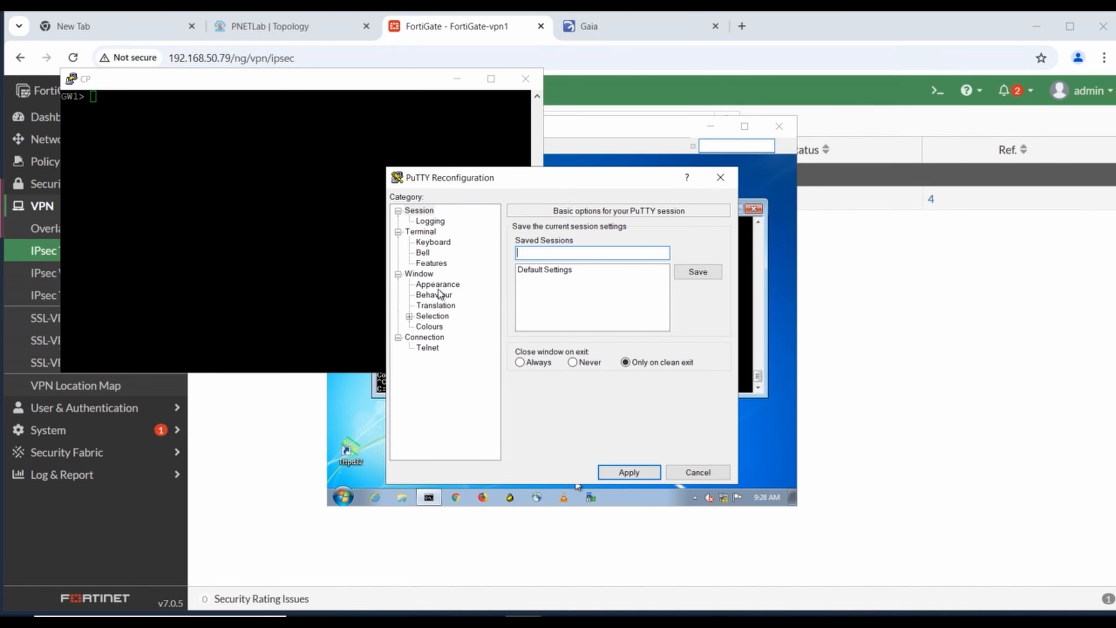
pyautogui.click(447, 286)
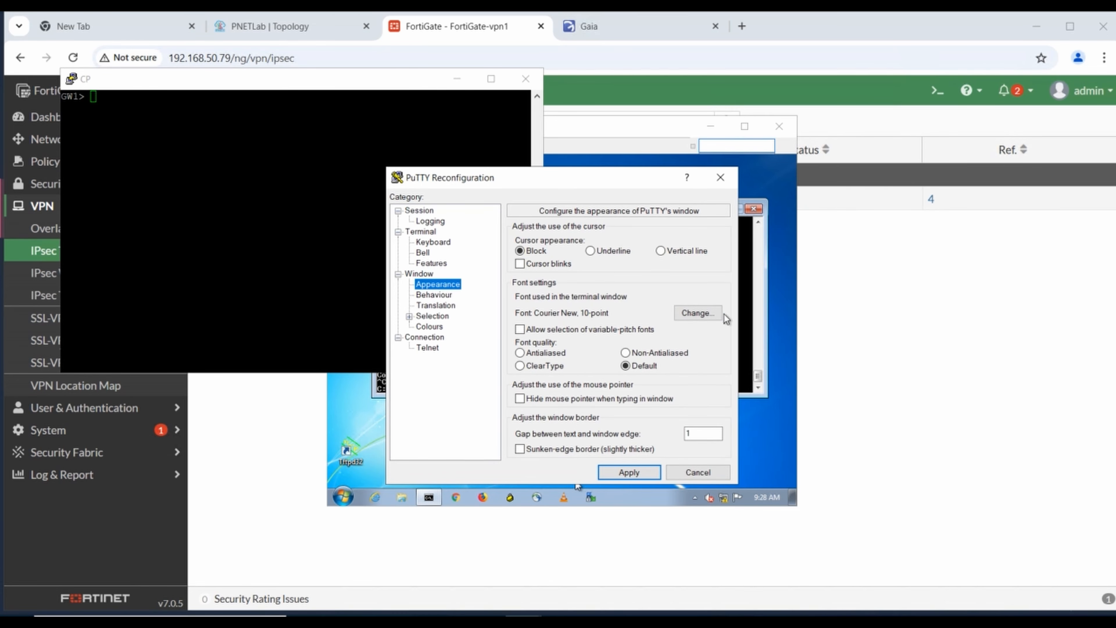
pyautogui.click(711, 315)
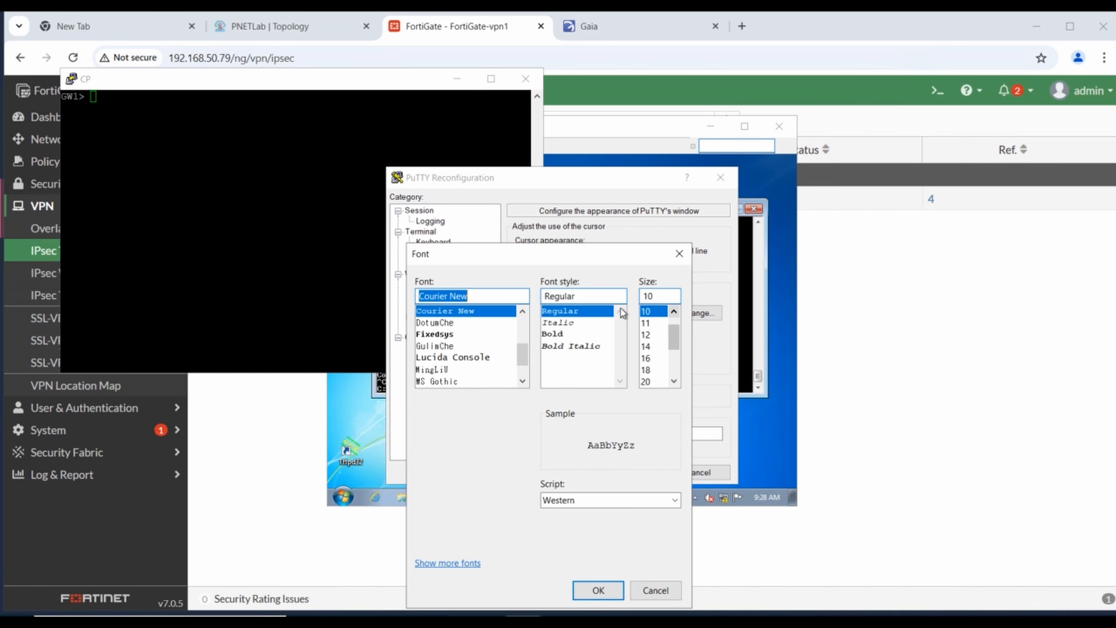
pyautogui.click(649, 346)
pyautogui.click(599, 590)
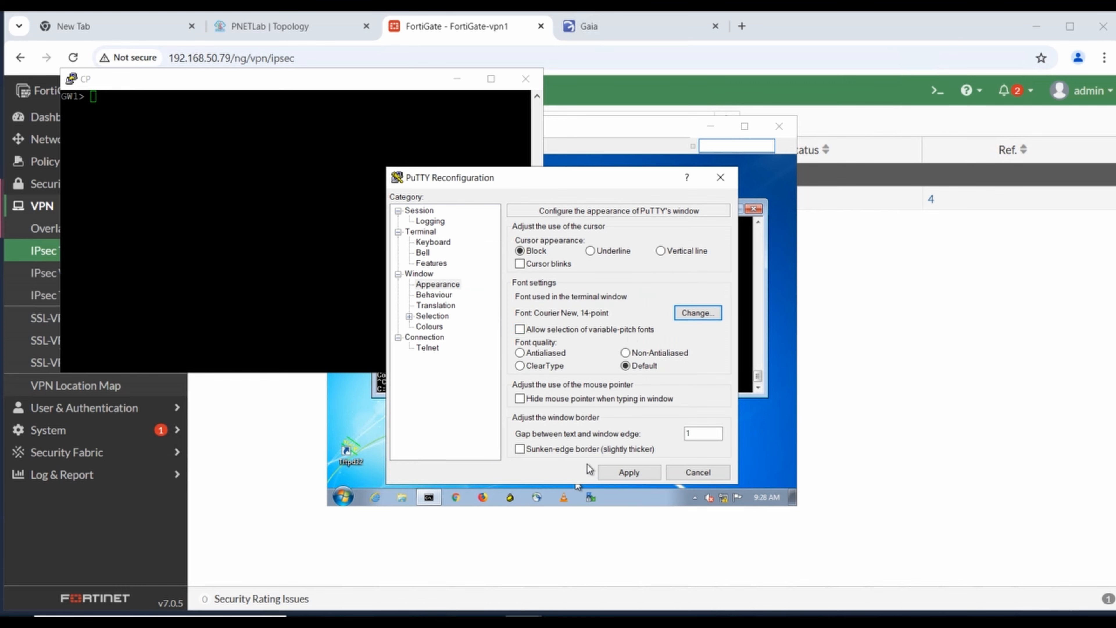
pyautogui.press('Return')
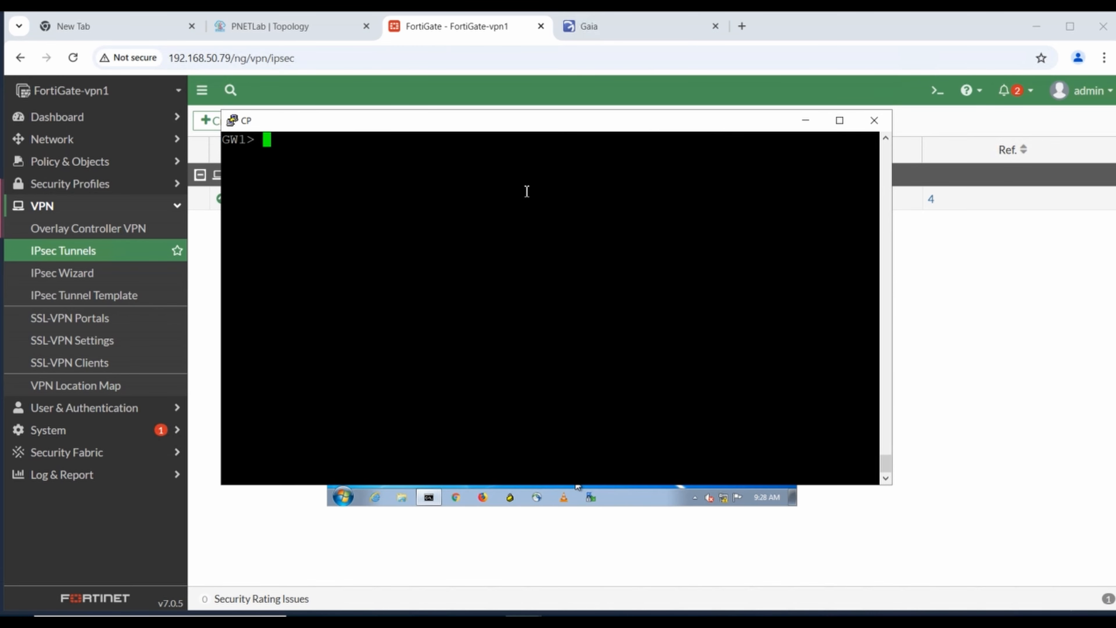
# - Set and confirm a new expert password on GW1 with set expert-password, and save the configuration
pyautogui.write('set ex')
pyautogui.press('Tab')
pyautogui.write('pa')
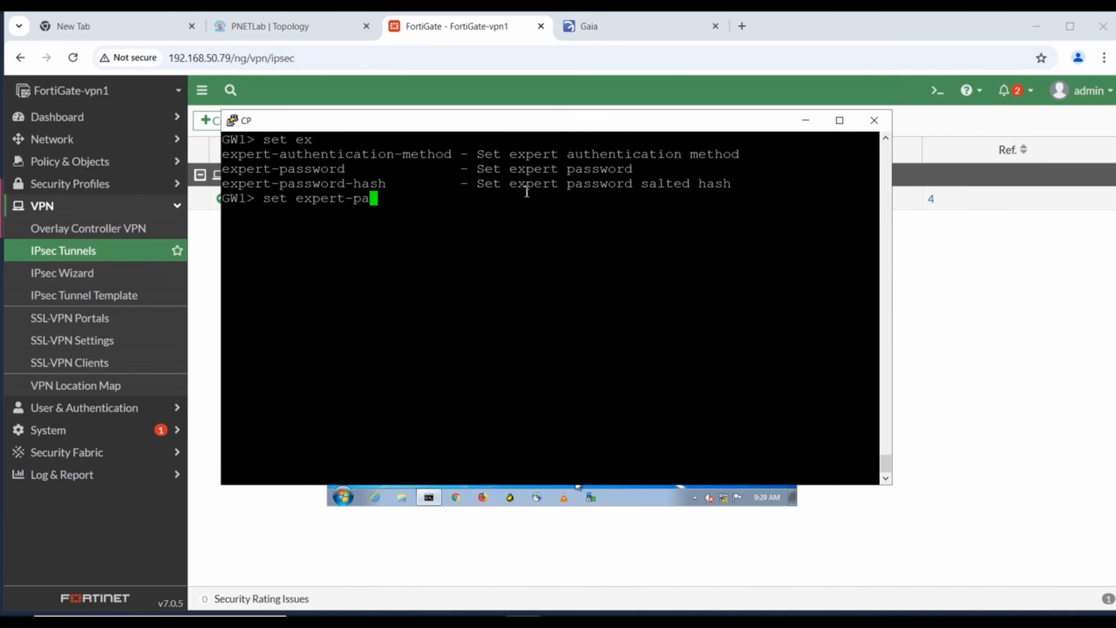
pyautogui.press('Tab')
pyautogui.press('Return')
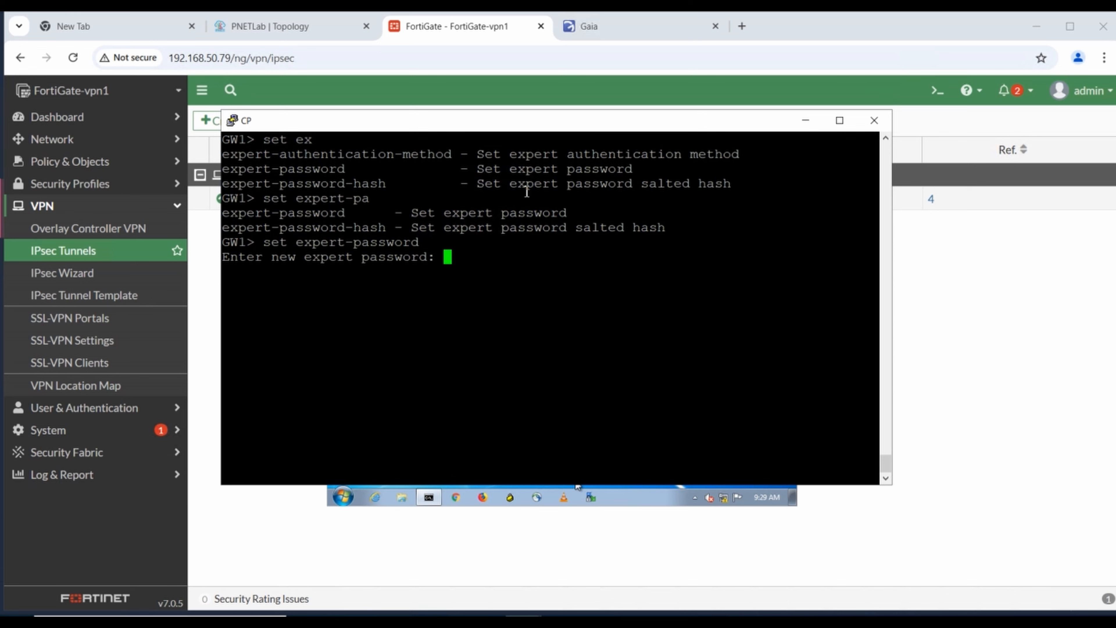
pyautogui.press('Return')
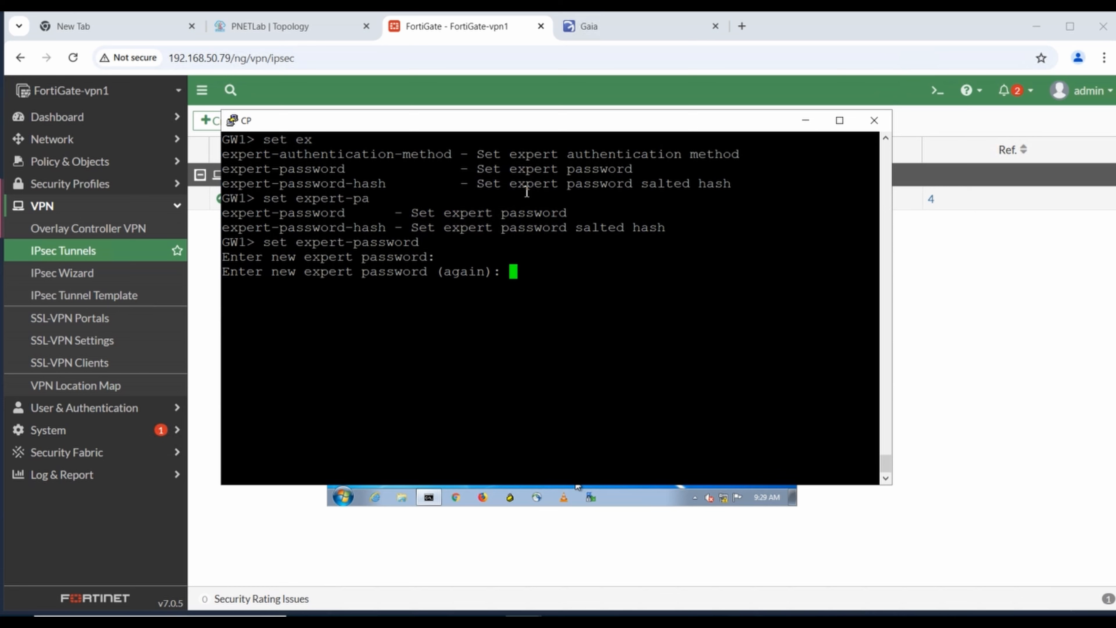
pyautogui.press('Return')
pyautogui.write('save config')
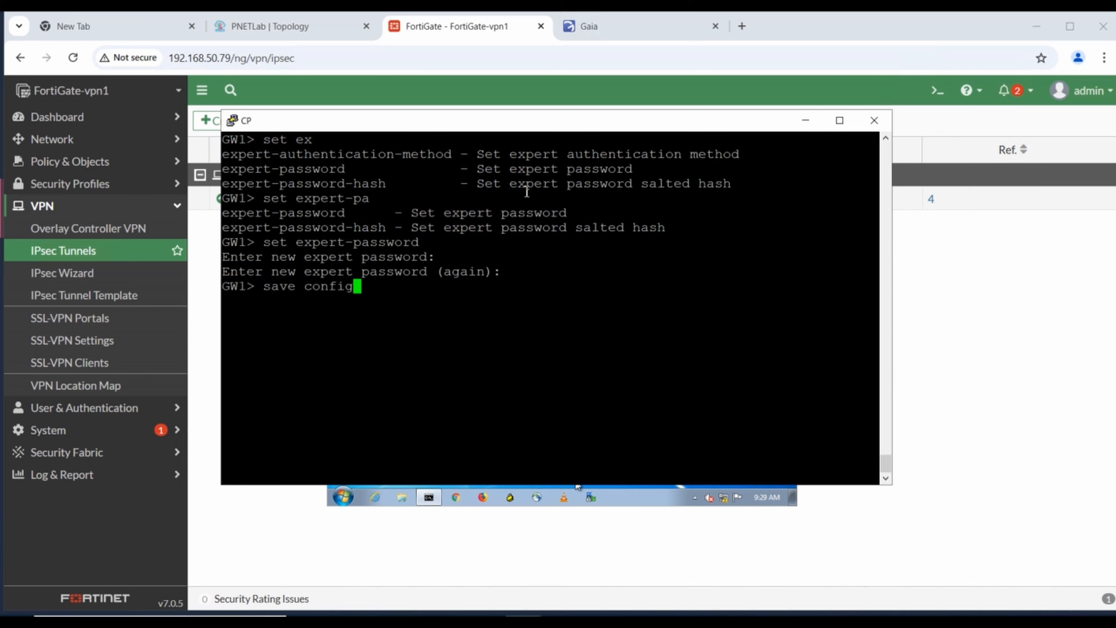
pyautogui.press('Return')
# - Enter expert mode on GW1 with the expert password, and clear the terminal
pyautogui.write('expert')
pyautogui.press('Return')
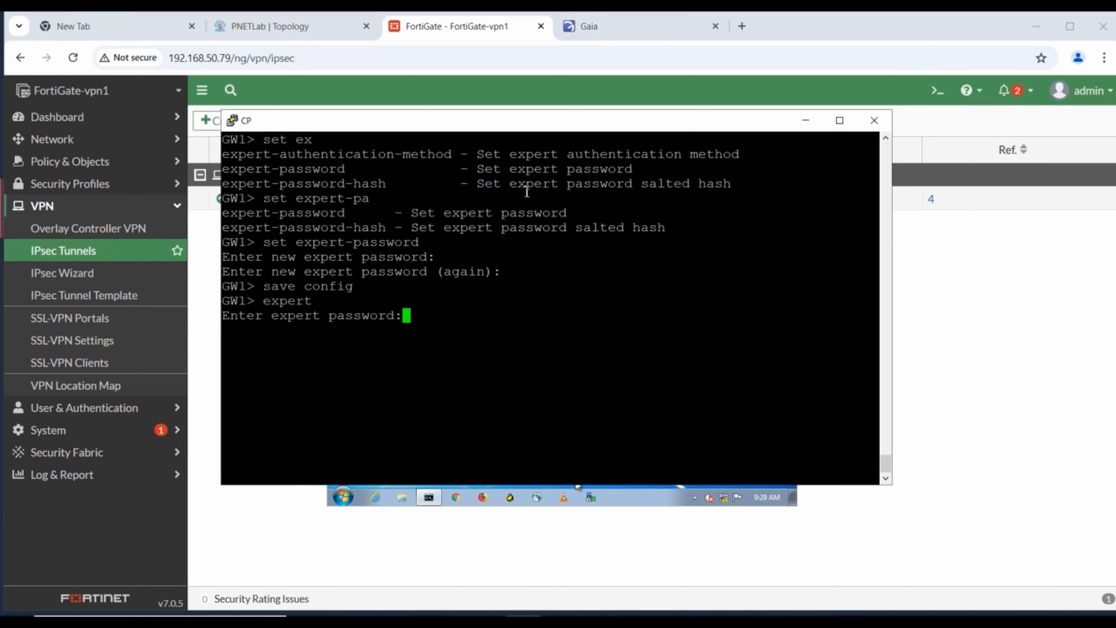
pyautogui.press('Return')
pyautogui.write('clear')
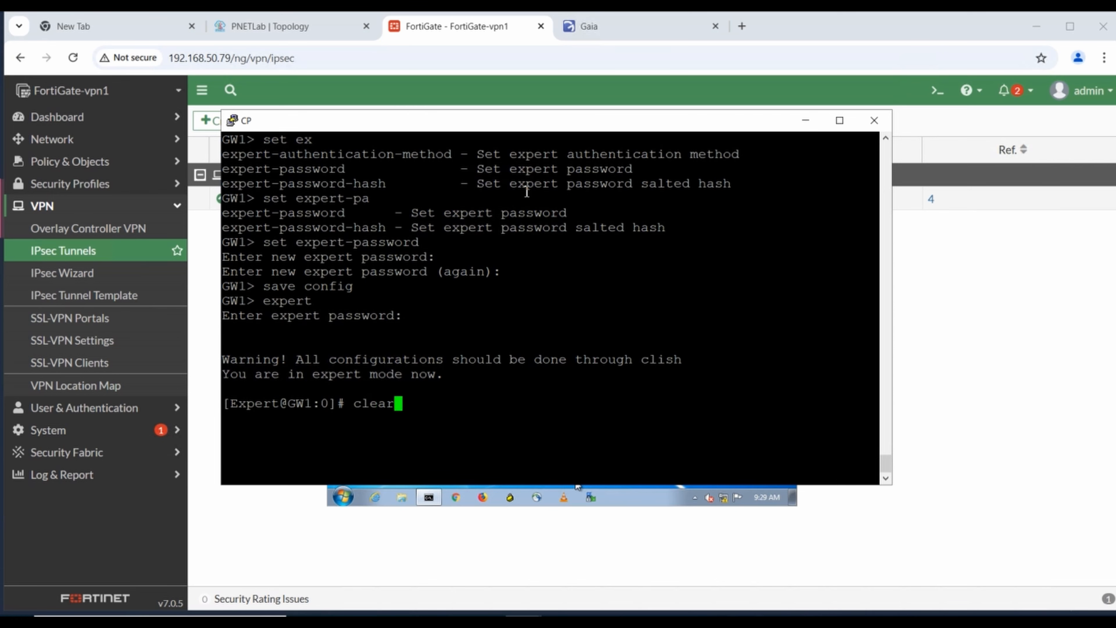
pyautogui.press('Return')
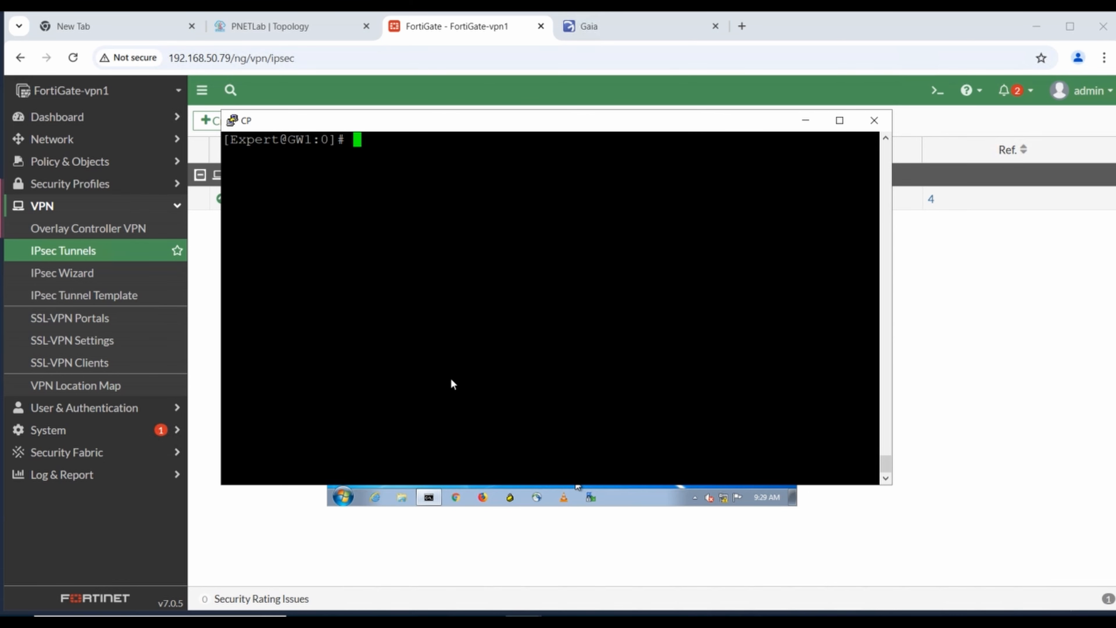
# - Try to change the admin login shell to bash with chsh -s /bin/bash - admin
pyautogui.write('c')
pyautogui.write('psh')
pyautogui.press('BackSpace')
pyautogui.press('BackSpace')
pyautogui.press('BackSpace')
pyautogui.press('BackSpace')
pyautogui.write('ch')
pyautogui.write('sh ')
pyautogui.write('-')
pyautogui.press('BackSpace')
pyautogui.write('/bin/b')
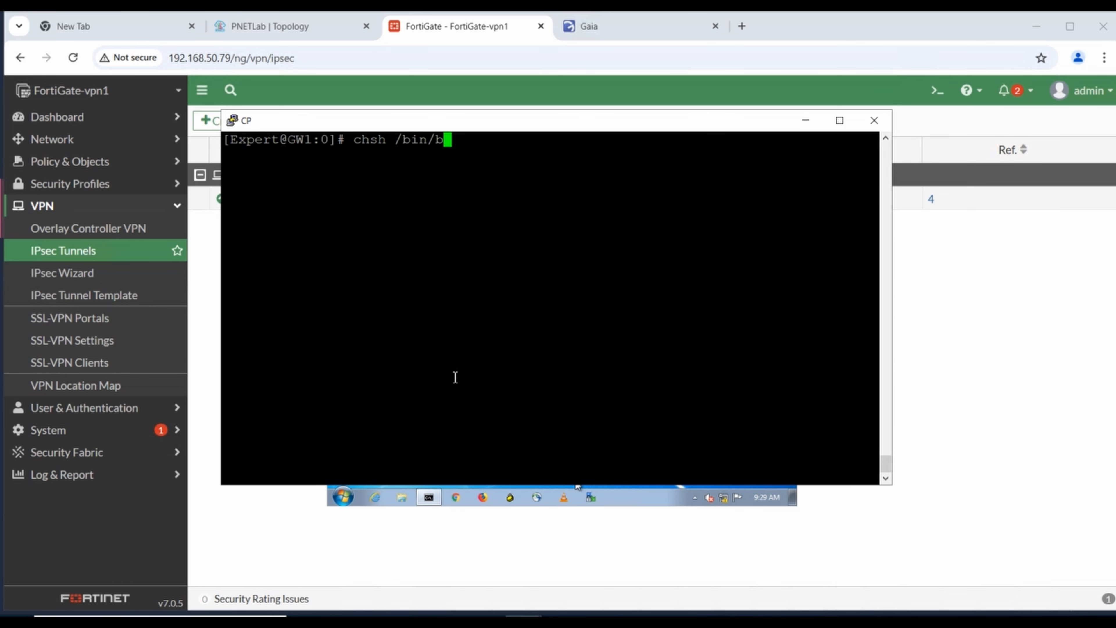
pyautogui.write('ash - admin')
pyautogui.press('Left')
pyautogui.press('Left')
pyautogui.press('Left')
pyautogui.press('Left')
pyautogui.press('Left')
pyautogui.press('Left')
pyautogui.press('Left')
pyautogui.press('Left')
pyautogui.press('Left')
pyautogui.press('Left')
pyautogui.press('Left')
pyautogui.press('Left')
pyautogui.press('Left')
pyautogui.press('Left')
pyautogui.press('Left')
pyautogui.press('Left')
pyautogui.press('Left')
pyautogui.press('Left')
pyautogui.write('-s')
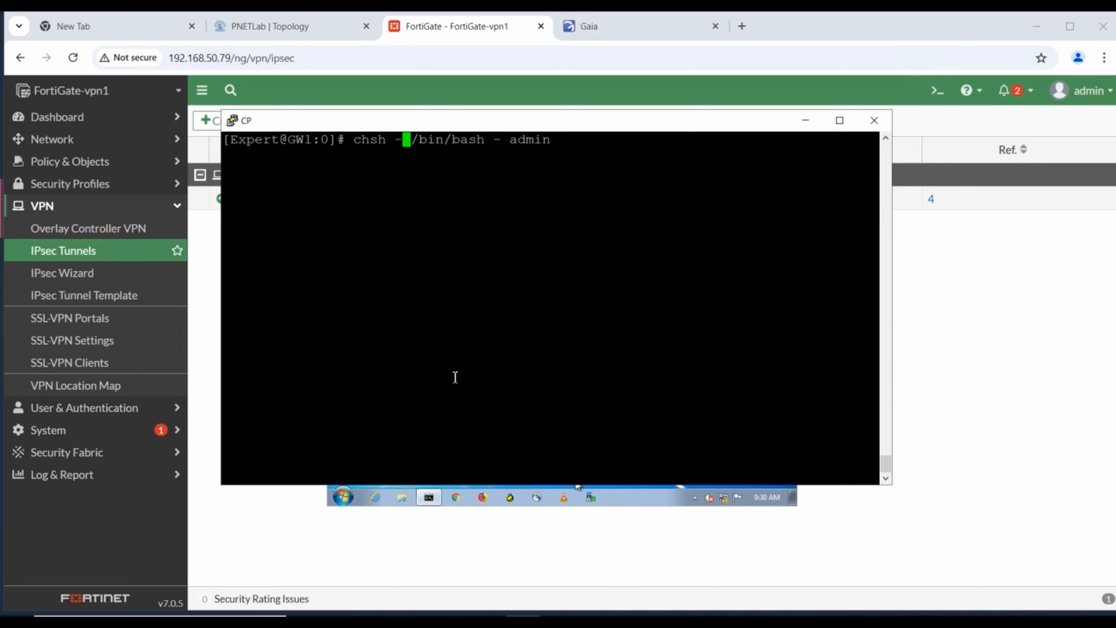
pyautogui.press('Return')
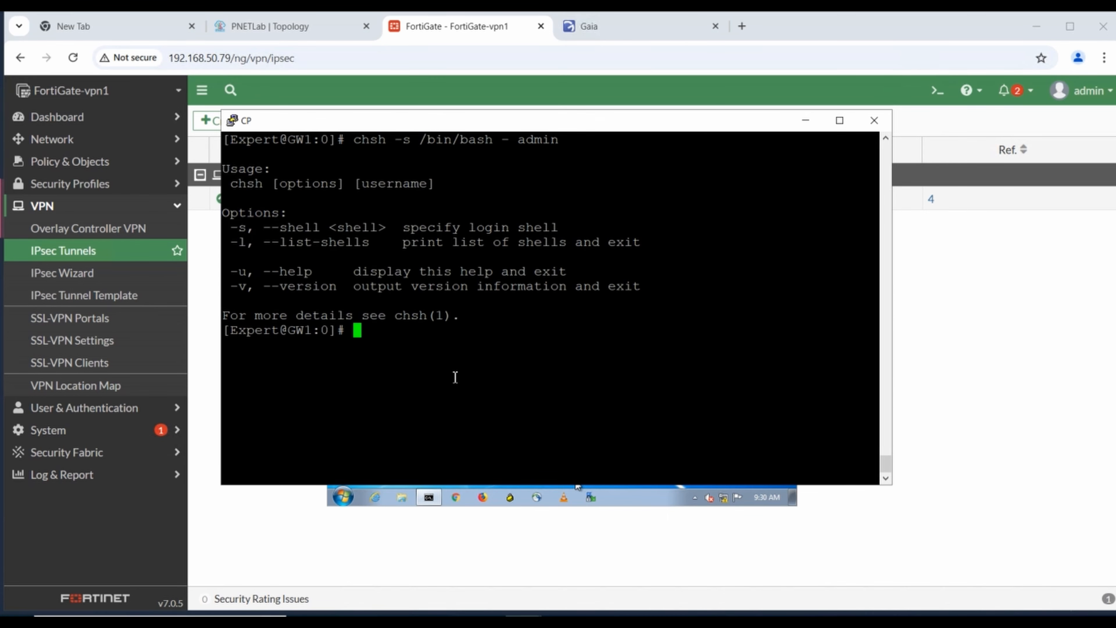
# - Try the shell change without the -s option by running chsh /bin/bash - admin
pyautogui.press('Up')
pyautogui.press('Left')
pyautogui.press('Left')
pyautogui.press('Left')
pyautogui.press('Left')
pyautogui.press('Left')
pyautogui.press('Left')
pyautogui.press('Left')
pyautogui.press('Left')
pyautogui.press('Left')
pyautogui.press('Left')
pyautogui.press('Left')
pyautogui.press('Left')
pyautogui.press('Left')
pyautogui.press('Left')
pyautogui.press('Left')
pyautogui.press('Left')
pyautogui.press('Left')
pyautogui.press('Left')
pyautogui.press('Left')
pyautogui.press('Right')
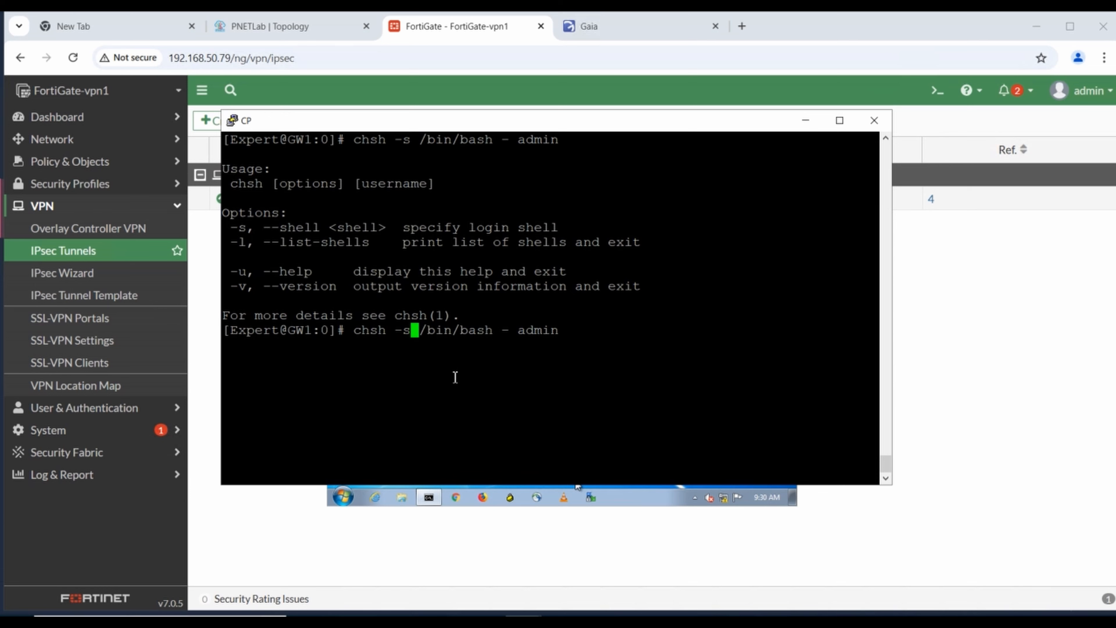
pyautogui.press('BackSpace')
pyautogui.press('BackSpace')
pyautogui.press('Return')
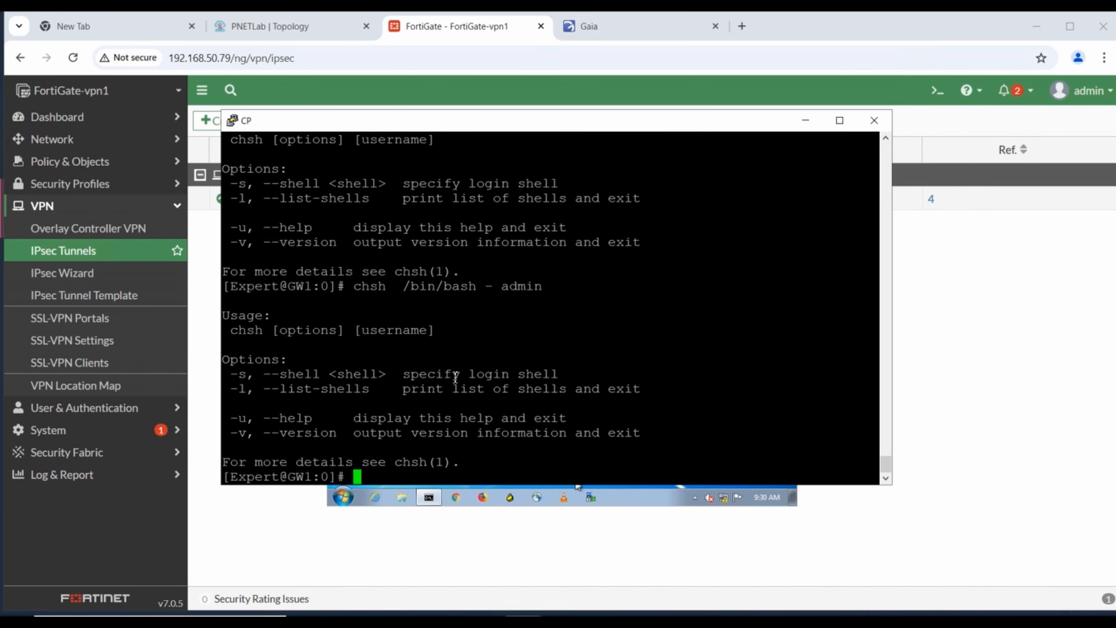
# - Try the shell change with the user name before the shell path by running chsh -s admin /bin/bash
pyautogui.press('Up')
pyautogui.press('Left')
pyautogui.press('Left')
pyautogui.press('Left')
pyautogui.press('Left')
pyautogui.press('Left')
pyautogui.press('Left')
pyautogui.press('Left')
pyautogui.press('Left')
pyautogui.press('Left')
pyautogui.press('Left')
pyautogui.press('Left')
pyautogui.press('Left')
pyautogui.press('Left')
pyautogui.press('Left')
pyautogui.press('Left')
pyautogui.press('Left')
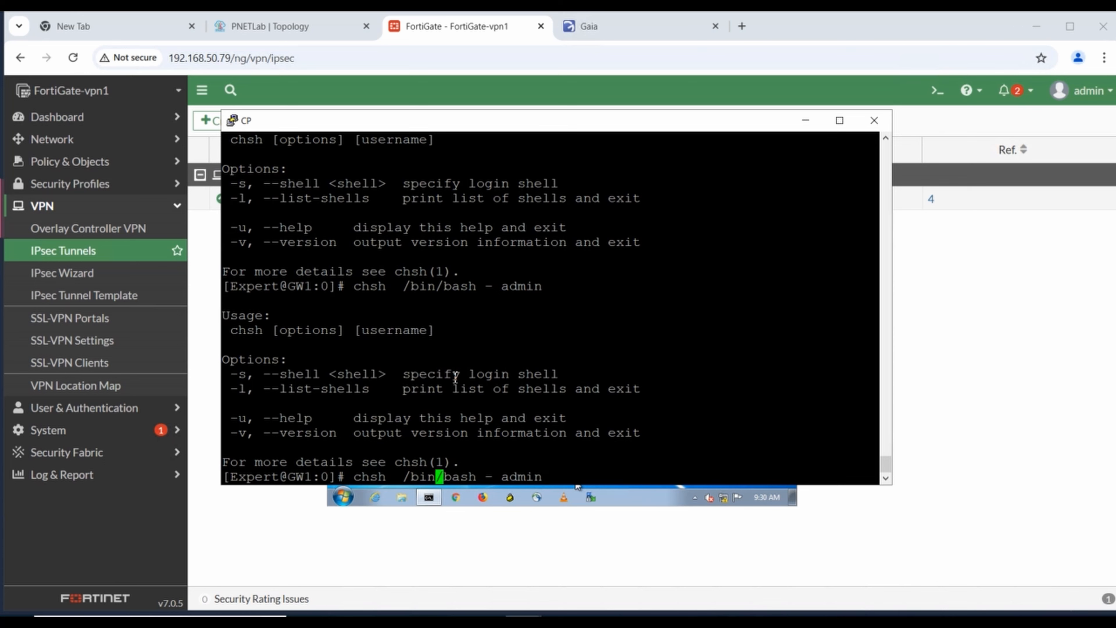
pyautogui.press('Left')
pyautogui.press('Left')
pyautogui.press('Left')
pyautogui.write('-s')
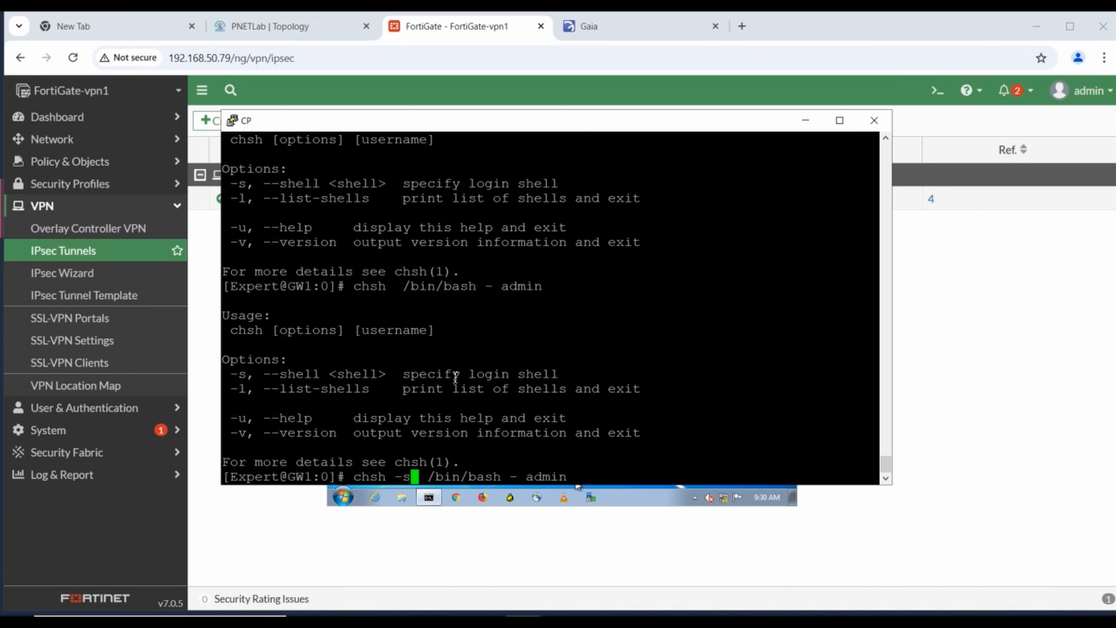
pyautogui.write('admin')
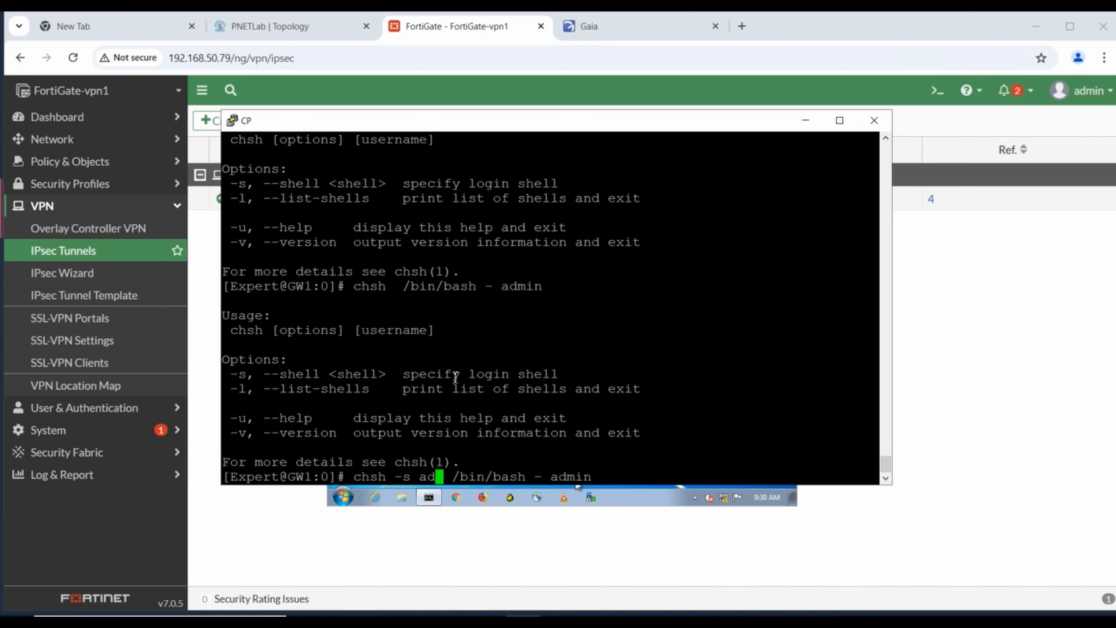
pyautogui.press('Right')
pyautogui.press('Right')
pyautogui.press('Right')
pyautogui.press('Right')
pyautogui.press('Right')
pyautogui.press('Right')
pyautogui.press('Right')
pyautogui.press('Right')
pyautogui.press('Right')
pyautogui.press('Right')
pyautogui.press('Right')
pyautogui.press('Right')
pyautogui.press('Right')
pyautogui.press('Right')
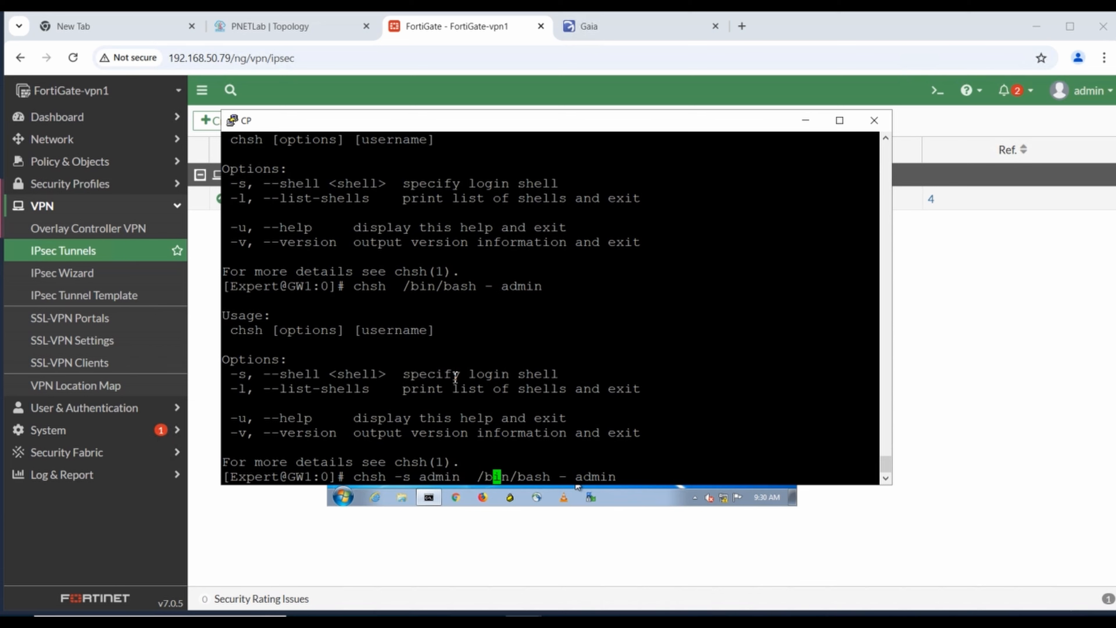
pyautogui.press('Right')
pyautogui.press('Right')
pyautogui.press('Right')
pyautogui.press('Right')
pyautogui.press('Right')
pyautogui.press('BackSpace')
pyautogui.press('BackSpace')
pyautogui.press('BackSpace')
pyautogui.press('BackSpace')
pyautogui.press('BackSpace')
pyautogui.press('BackSpace')
pyautogui.press('BackSpace')
pyautogui.press('Return')
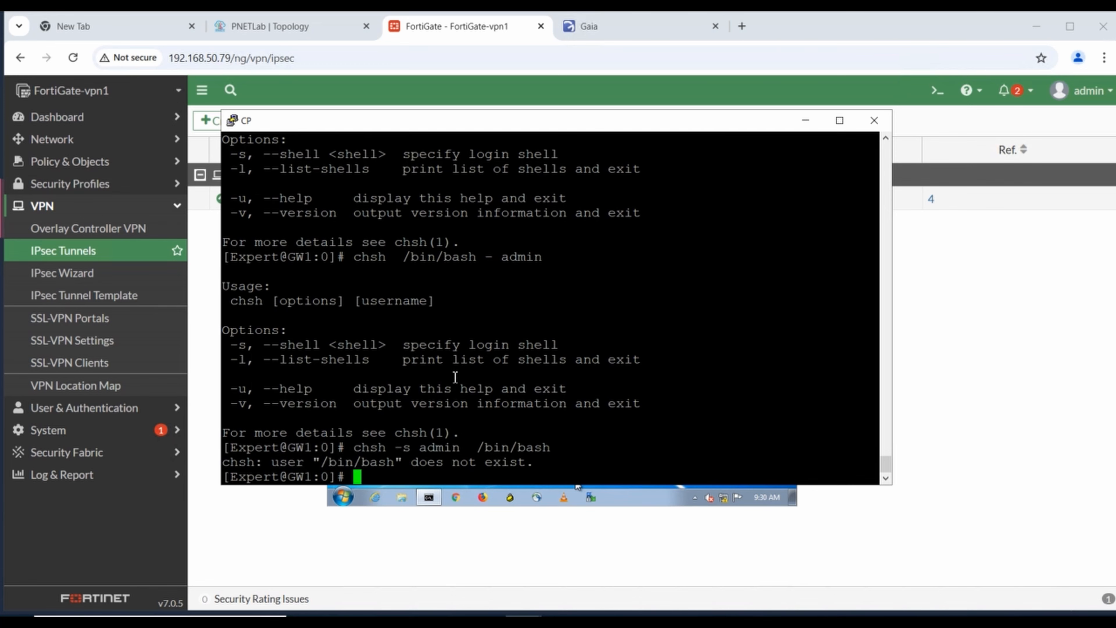
# - Change the current account's login shell by running chsh -s /bin/bash without a user name, and clear the terminal
pyautogui.press('Up')
pyautogui.press('Left')
pyautogui.press('Left')
pyautogui.press('Left')
pyautogui.press('Left')
pyautogui.press('Left')
pyautogui.press('Left')
pyautogui.press('Left')
pyautogui.press('Left')
pyautogui.press('Left')
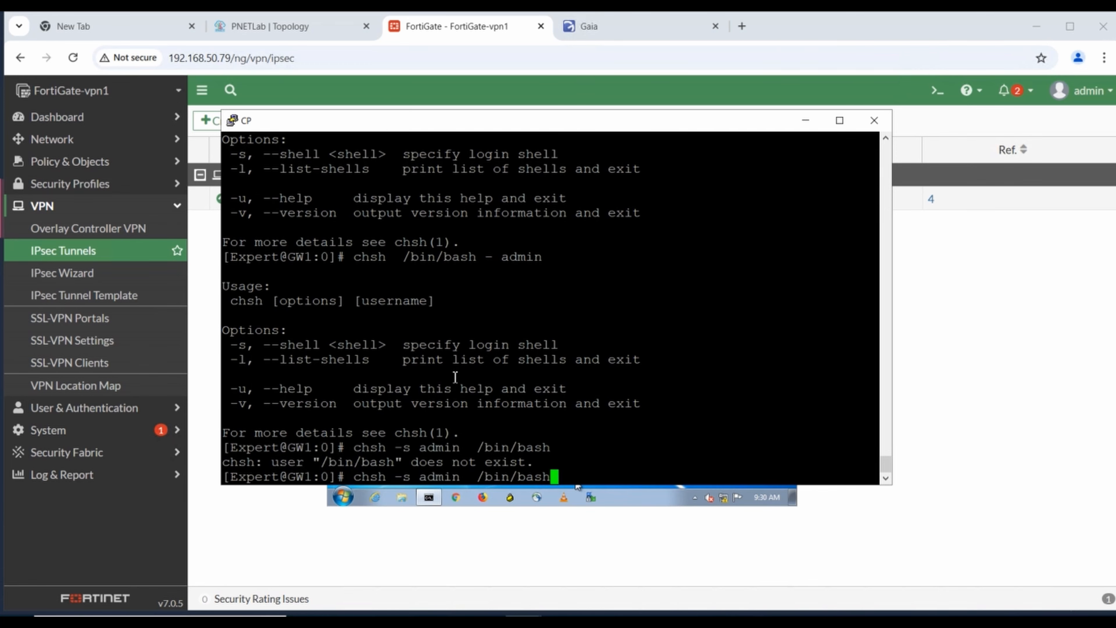
pyautogui.press('Left')
pyautogui.press('Left')
pyautogui.press('BackSpace')
pyautogui.press('BackSpace')
pyautogui.press('BackSpace')
pyautogui.press('BackSpace')
pyautogui.press('BackSpace')
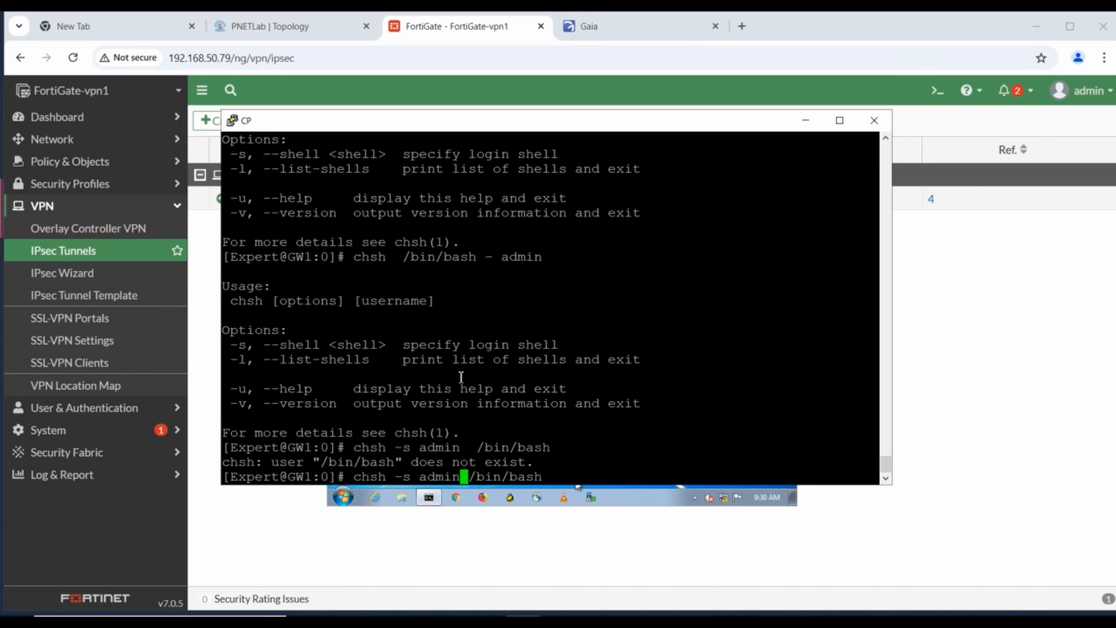
pyautogui.press('BackSpace')
pyautogui.press('BackSpace')
pyautogui.press('Right')
pyautogui.press('Right')
pyautogui.press('Right')
pyautogui.press('Right')
pyautogui.press('Right')
pyautogui.press('Right')
pyautogui.press('Right')
pyautogui.press('Right')
pyautogui.press('Right')
pyautogui.press('Return')
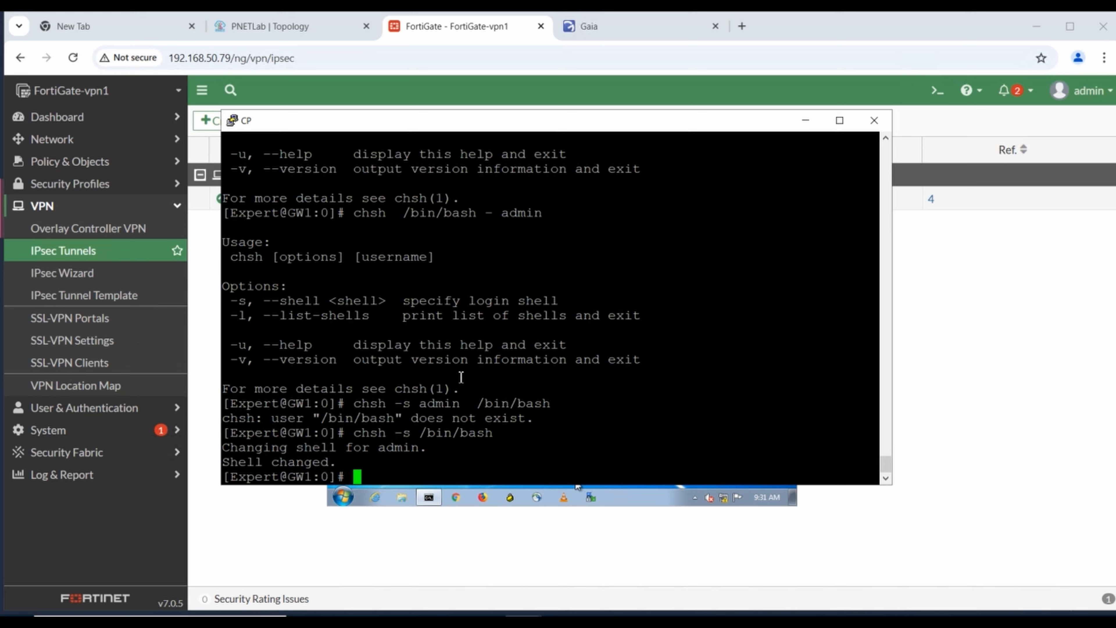
pyautogui.write('clear')
pyautogui.press('Return')
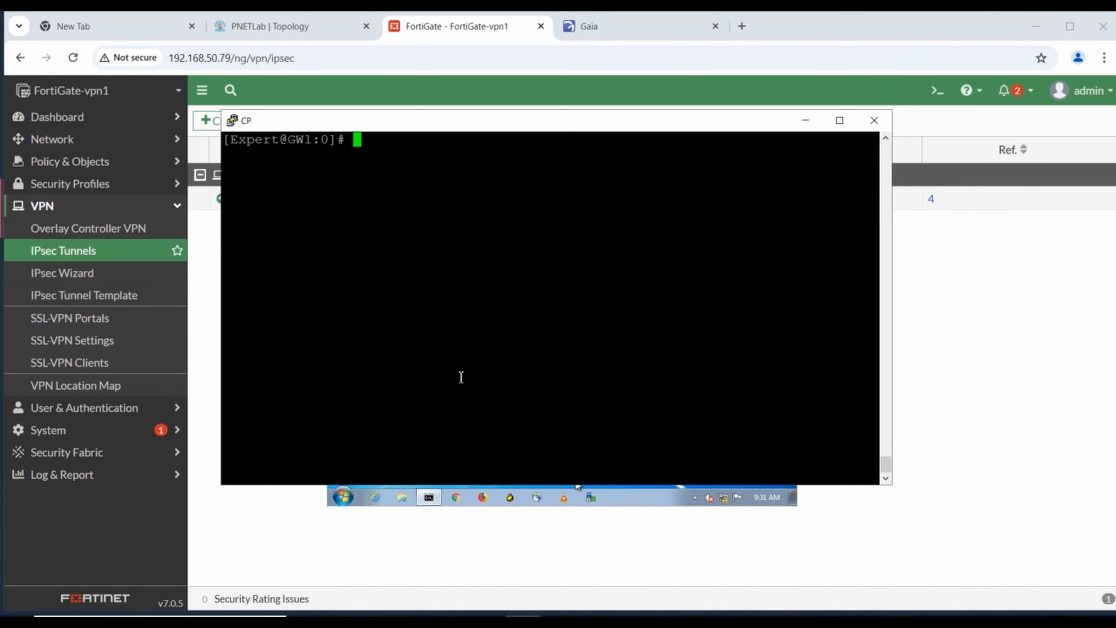
# - Enter the partial command vpn debug tr without running it, and launch WinSCP
pyautogui.write('vpn debug tr')
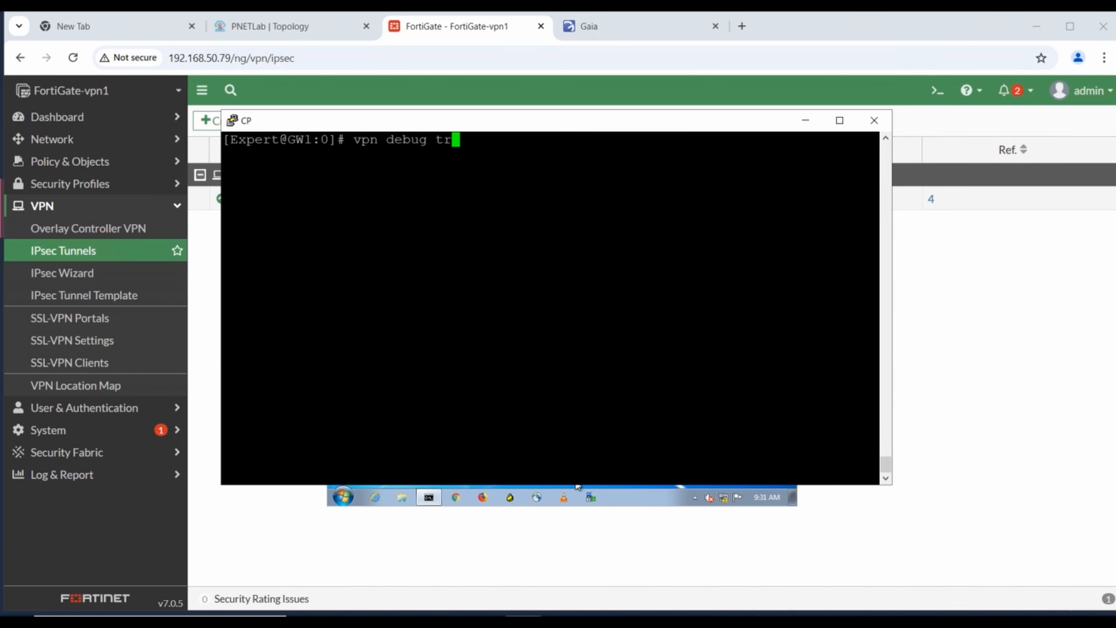
pyautogui.press('super')
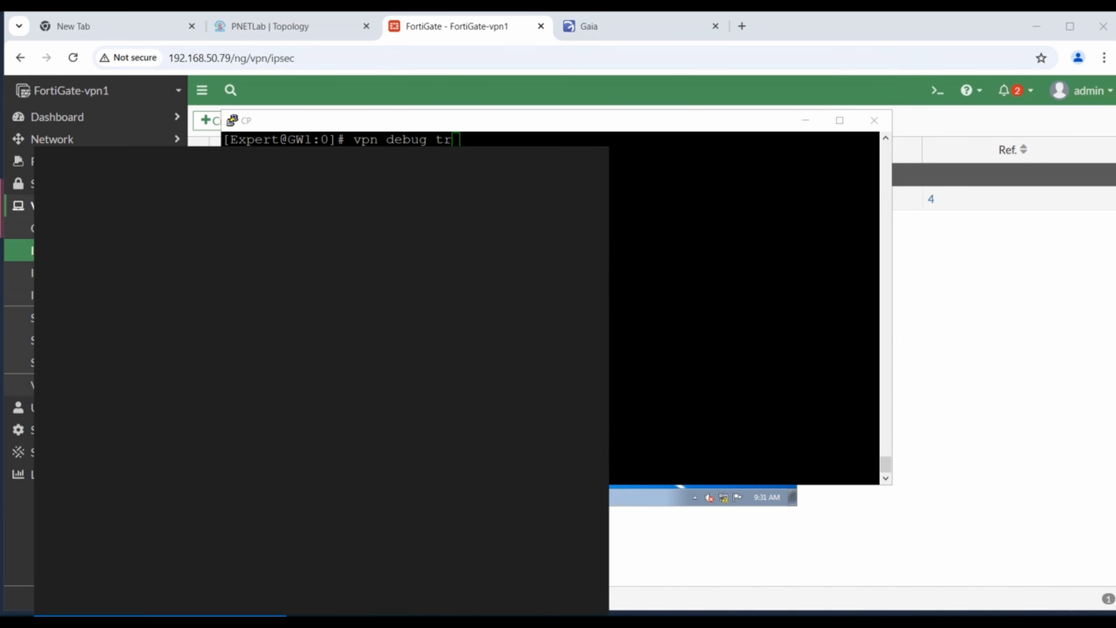
pyautogui.write('win')
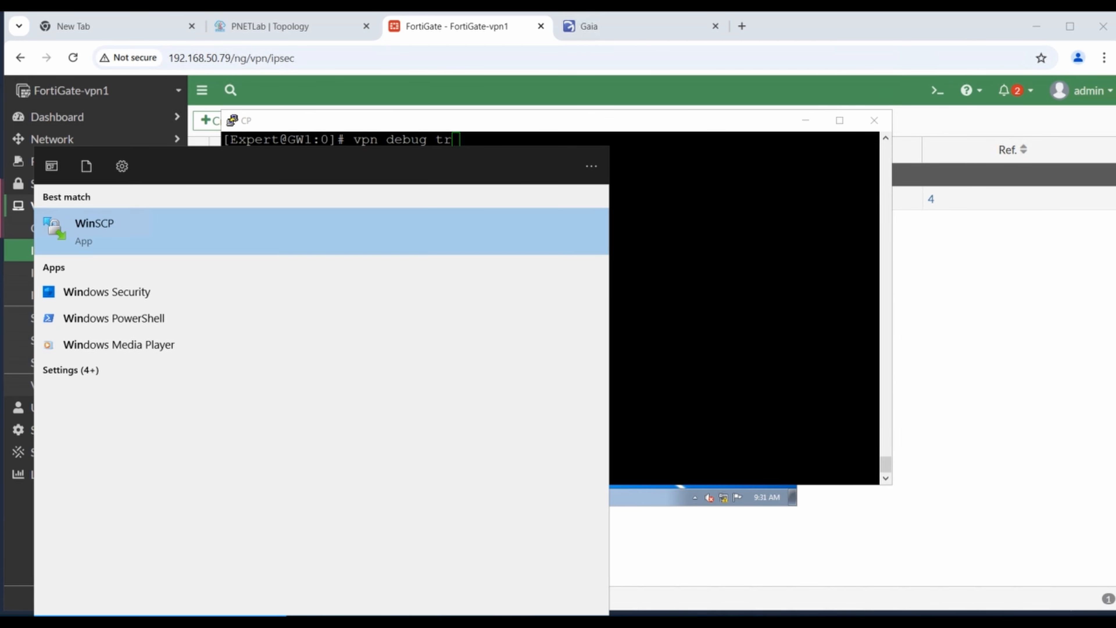
pyautogui.click(237, 240)
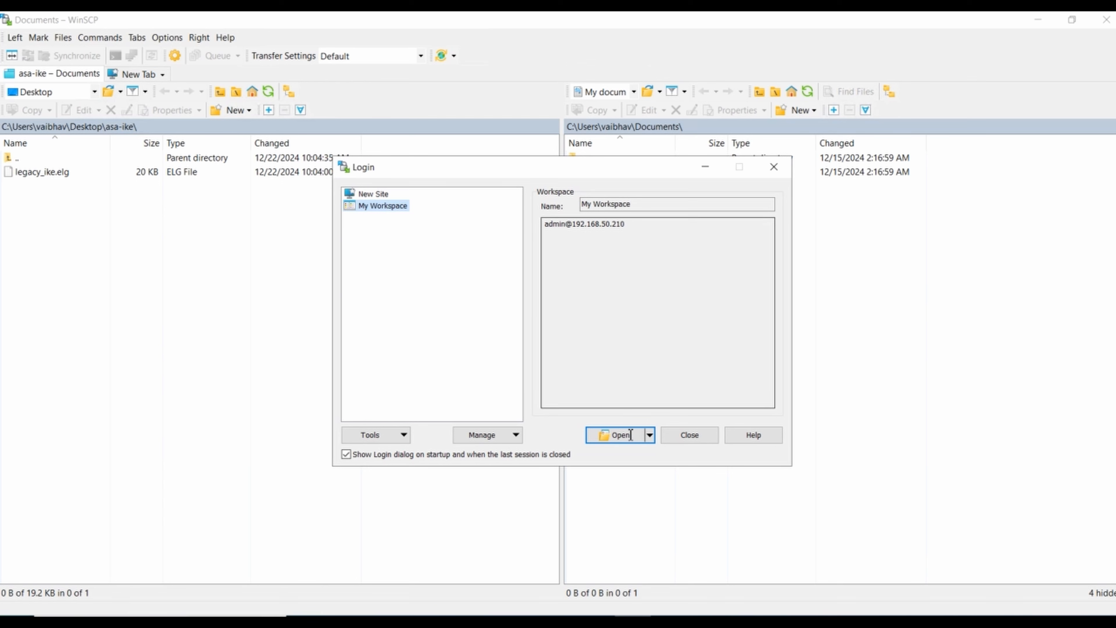
# - Log in to a new SFTP site at 192.168.50.128 as admin with the account password, accepting the host key
pyautogui.click(375, 199)
pyautogui.click(562, 259)
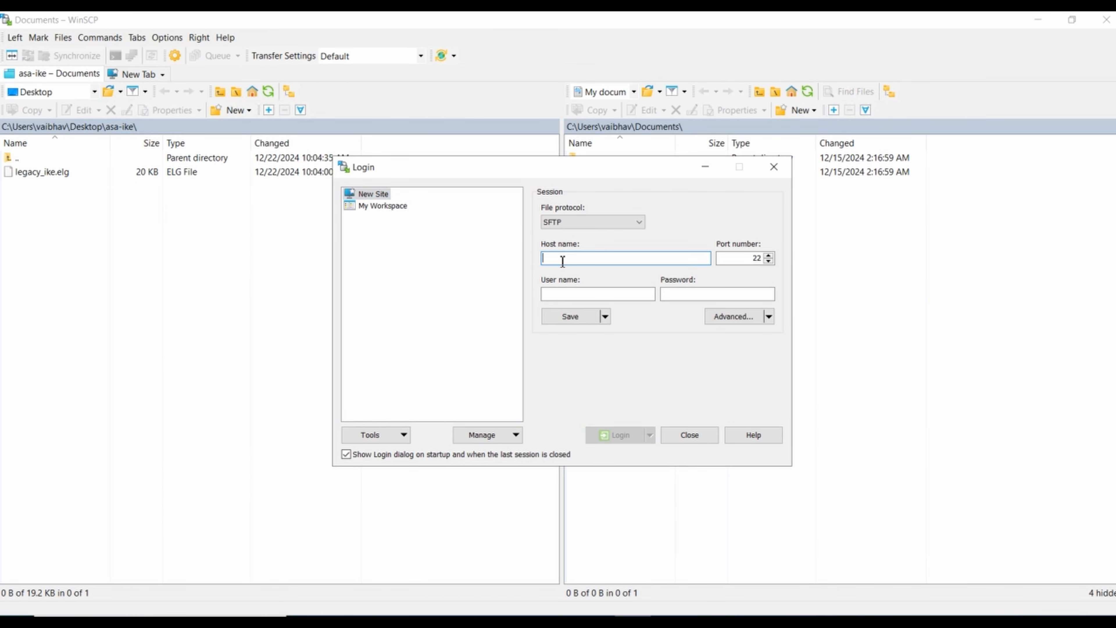
pyautogui.write('192')
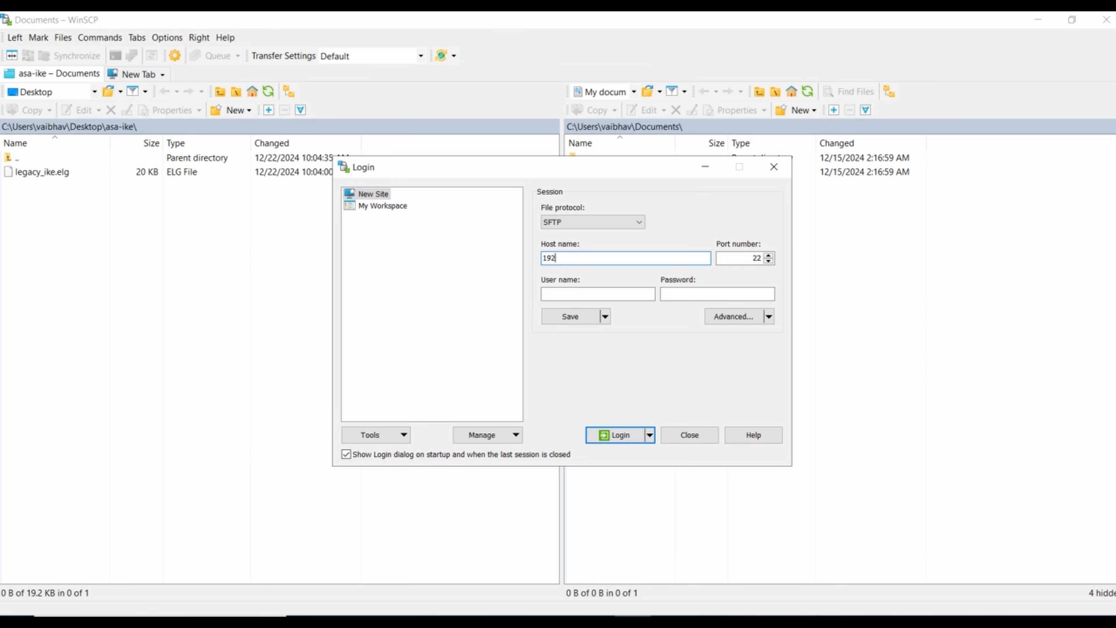
pyautogui.write('.168.5')
pyautogui.write('0.128')
pyautogui.click(586, 296)
pyautogui.write('admin')
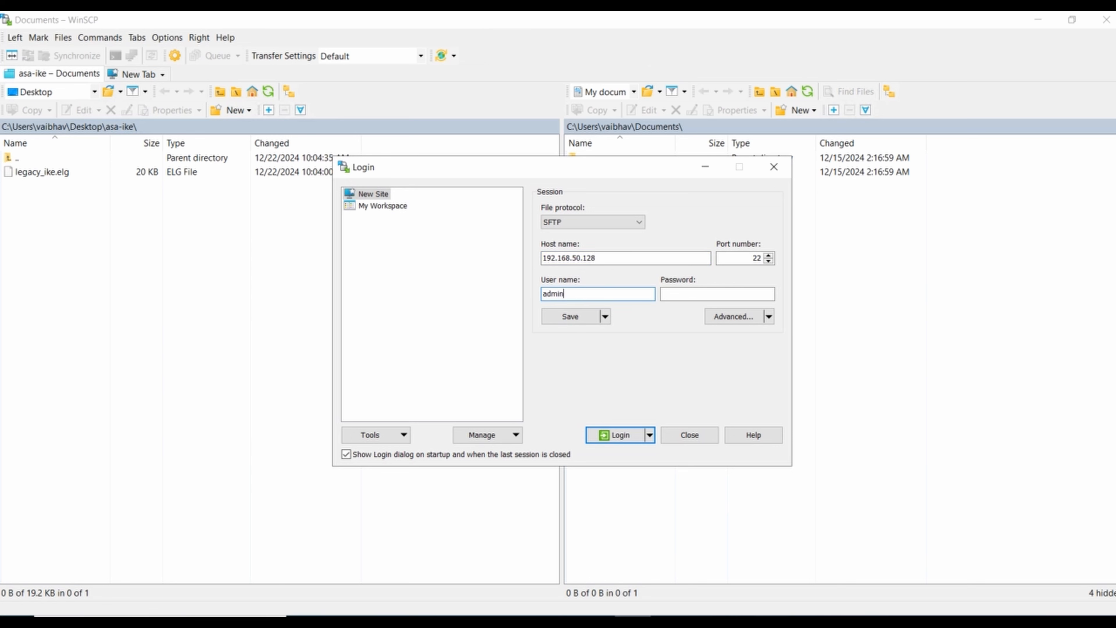
pyautogui.click(701, 300)
pyautogui.write('********')
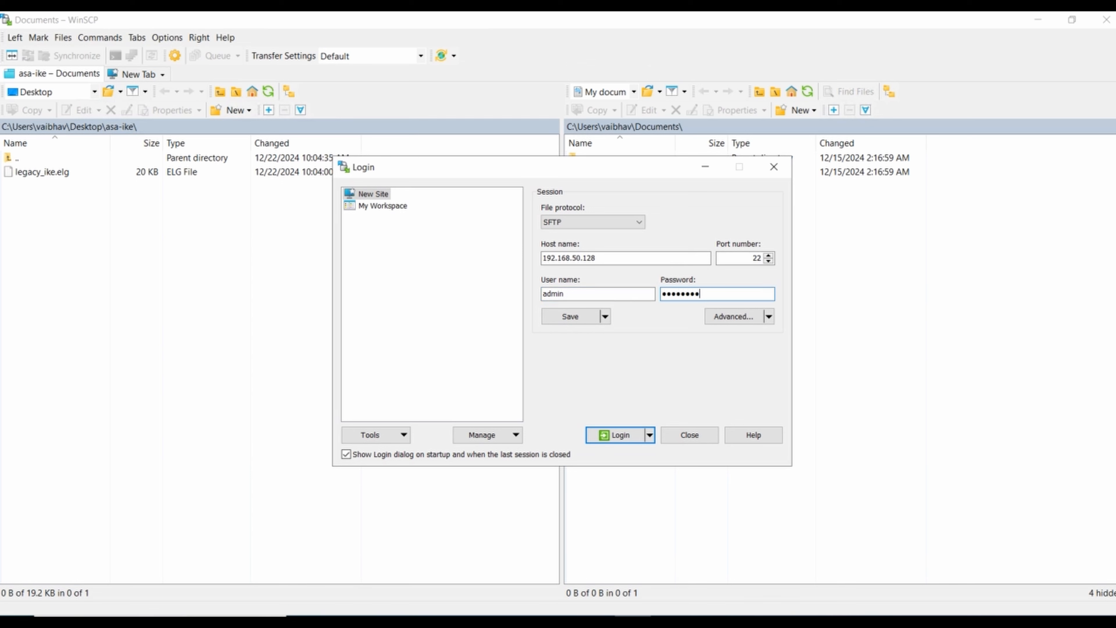
pyautogui.press('Return')
pyautogui.click(575, 445)
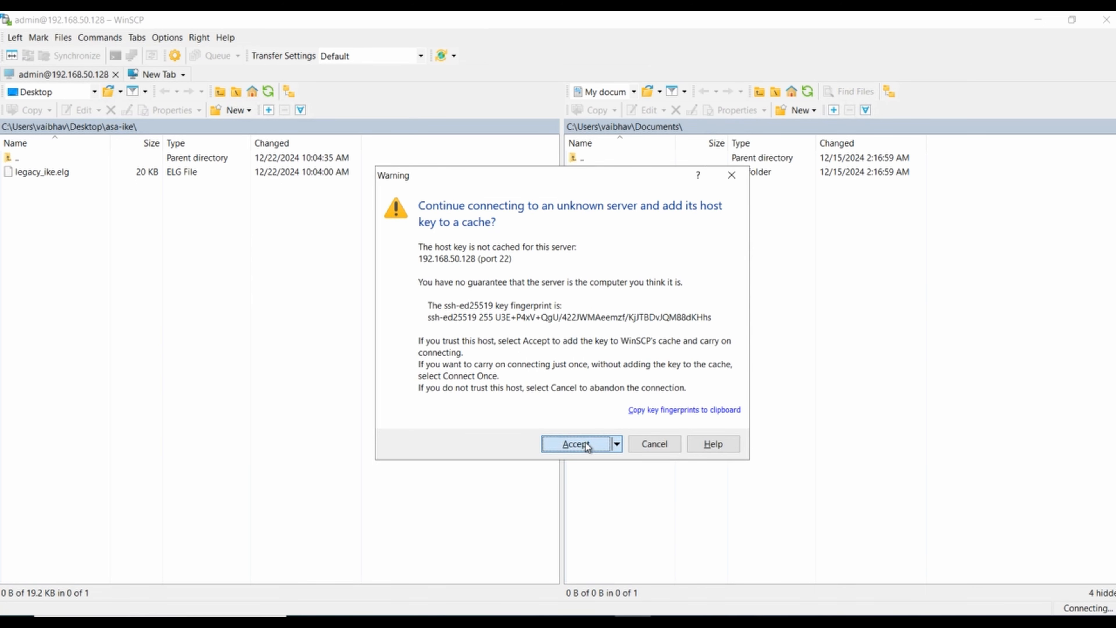
pyautogui.click(604, 404)
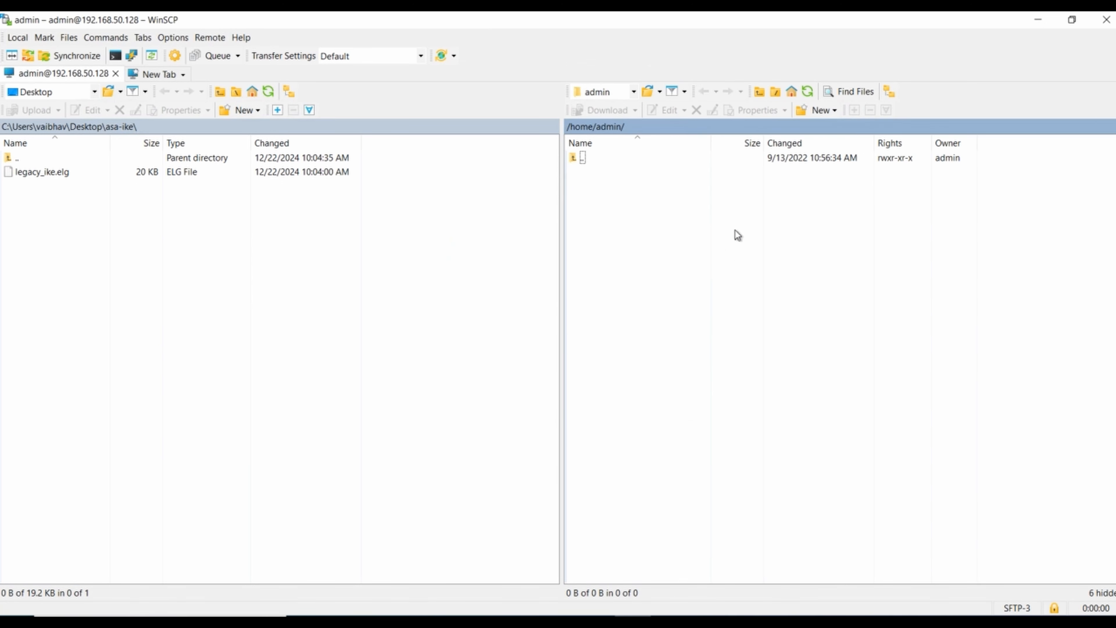
# - Open the gateway's log folder under /opt/CPsuite-R81.10/fw1 and locate iked.elg in the file list
pyautogui.click(634, 93)
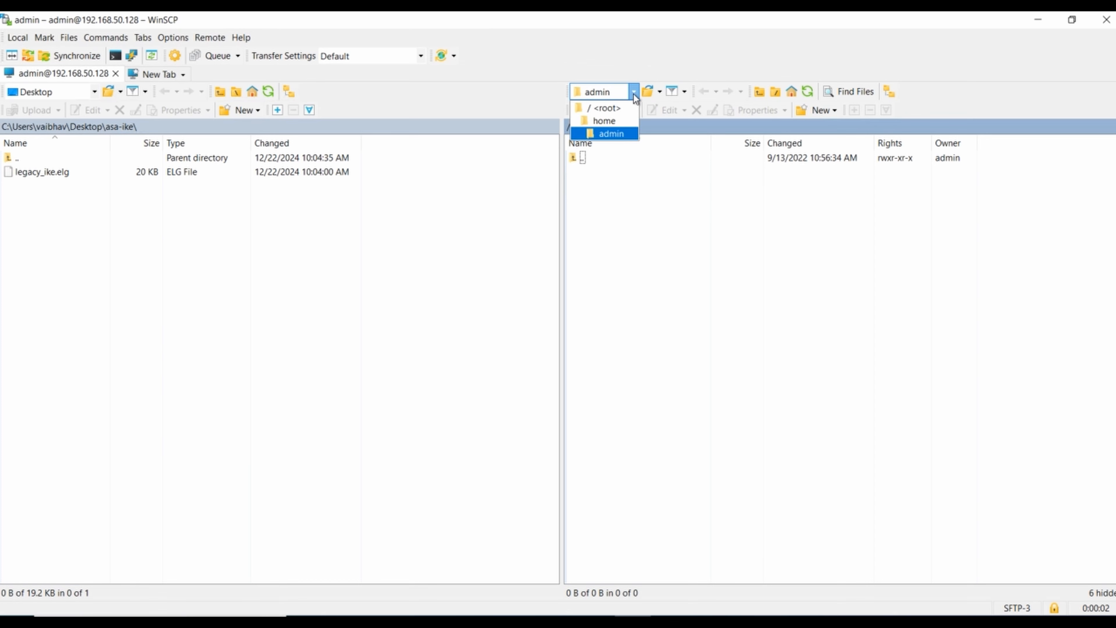
pyautogui.click(607, 110)
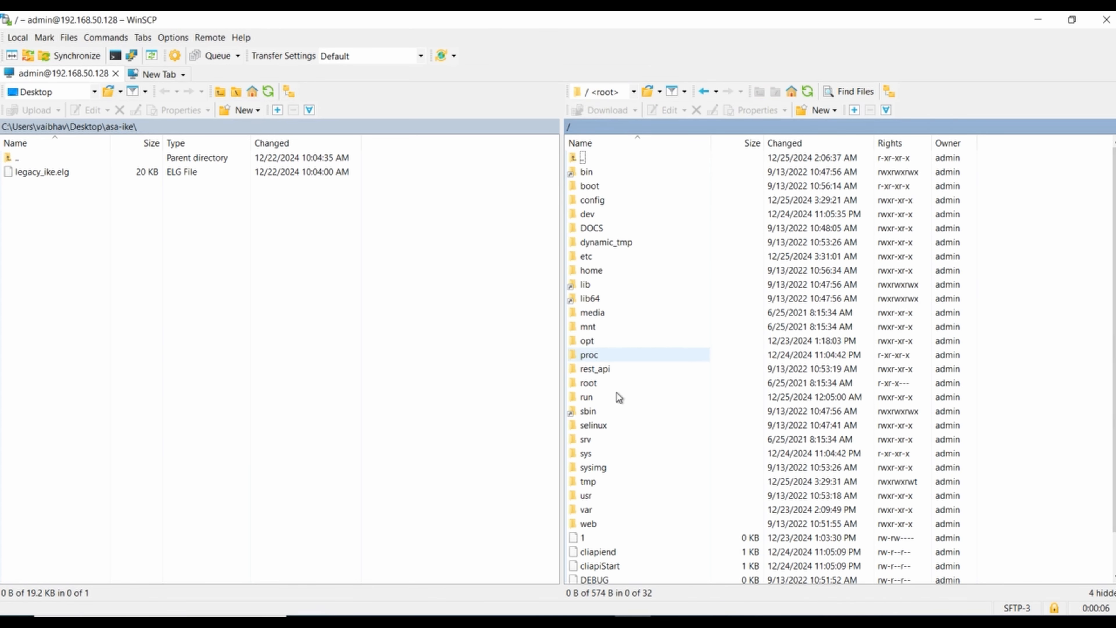
pyautogui.doubleClick(599, 342)
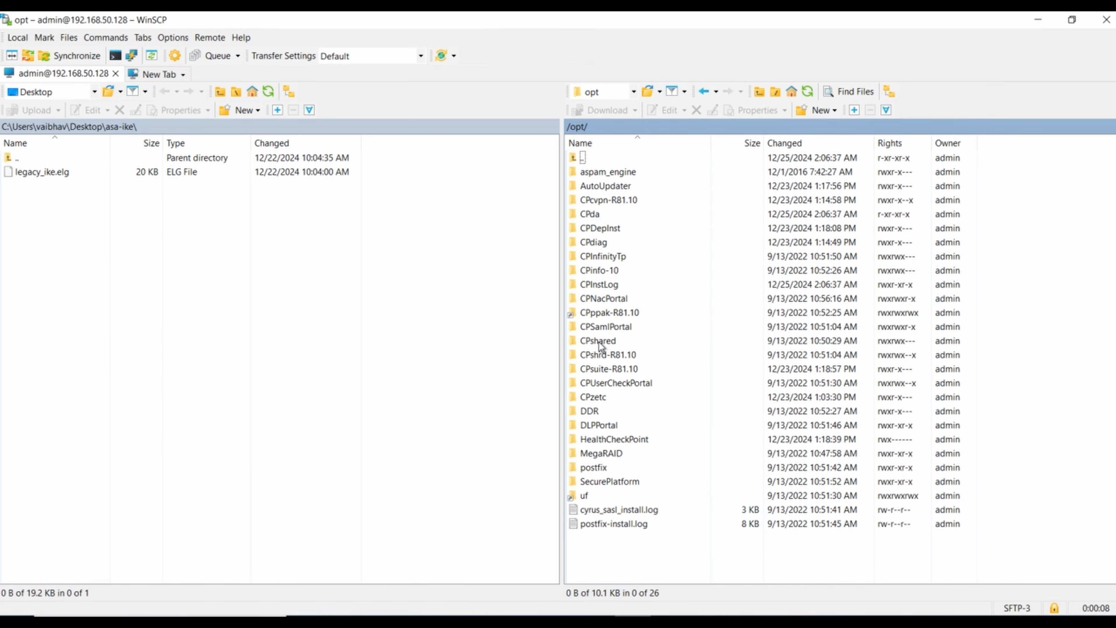
pyautogui.doubleClick(627, 370)
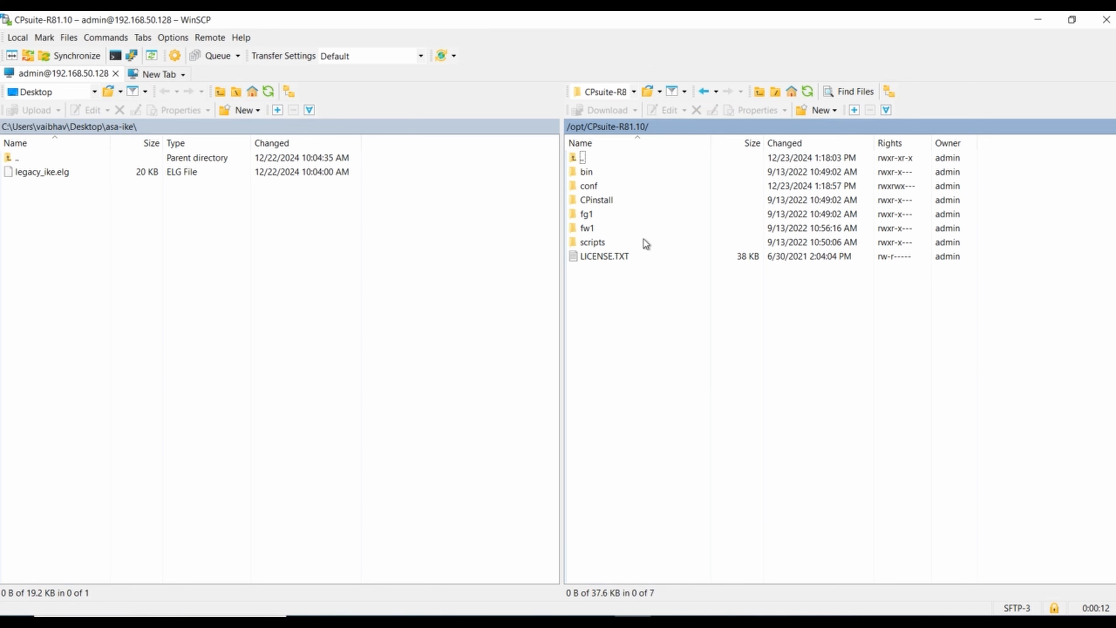
pyautogui.doubleClick(589, 229)
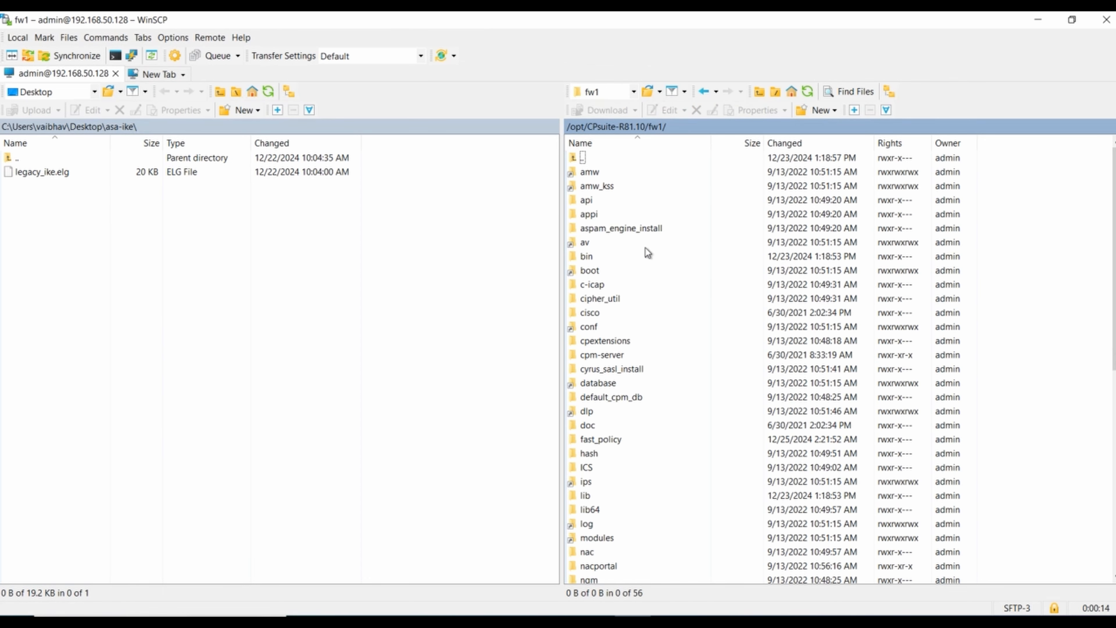
pyautogui.doubleClick(591, 524)
pyautogui.click(681, 343)
pyautogui.write('i')
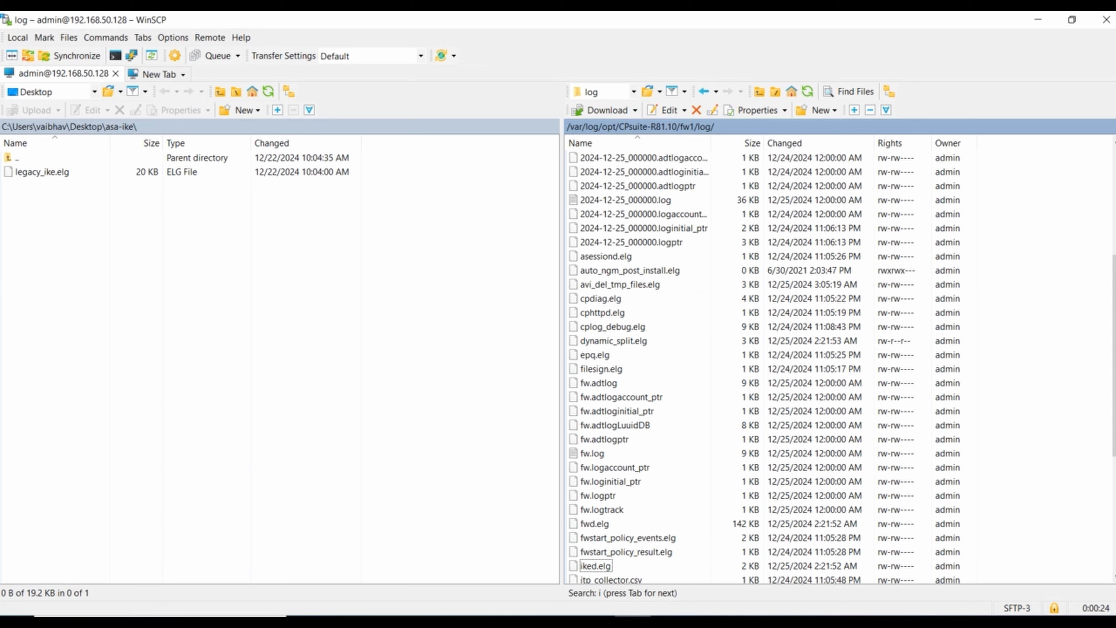
pyautogui.scroll(-2, 844, 370)
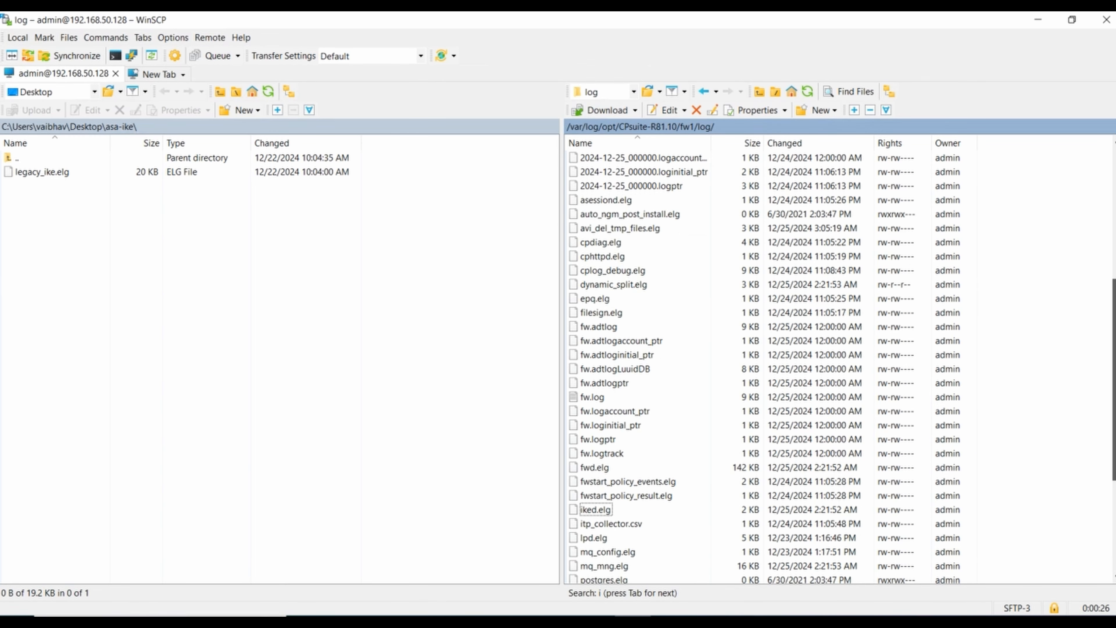
pyautogui.moveTo(1115, 413); pyautogui.dragTo(1115, 424)
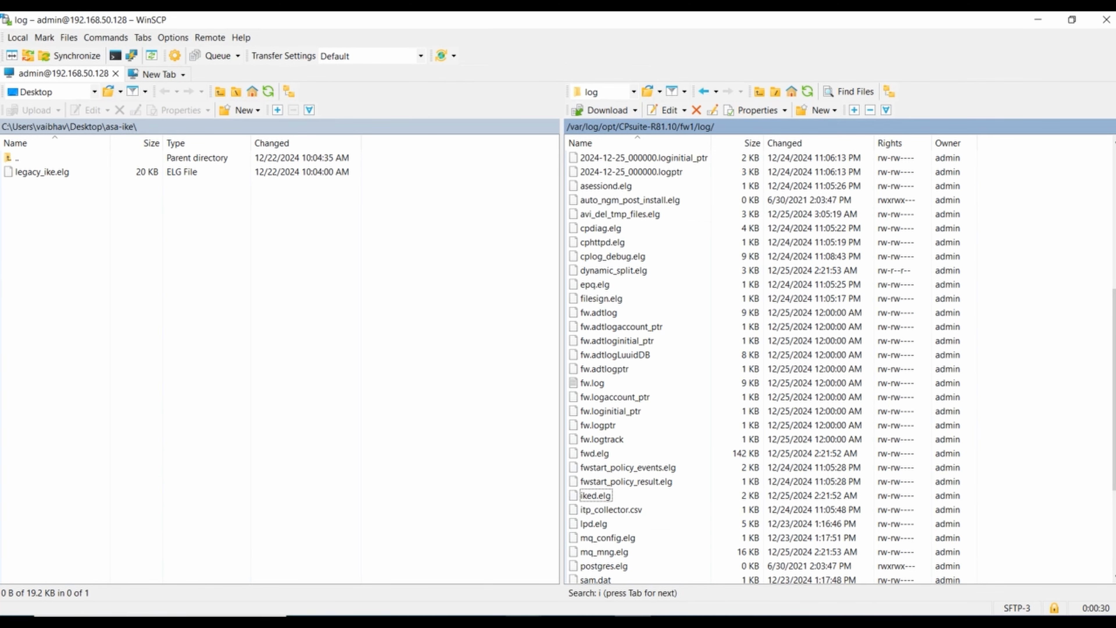
# - Switch back to the CP terminal, complete the pending command as vpn debug trunc and run it
pyautogui.click(523, 622)
pyautogui.click(477, 558)
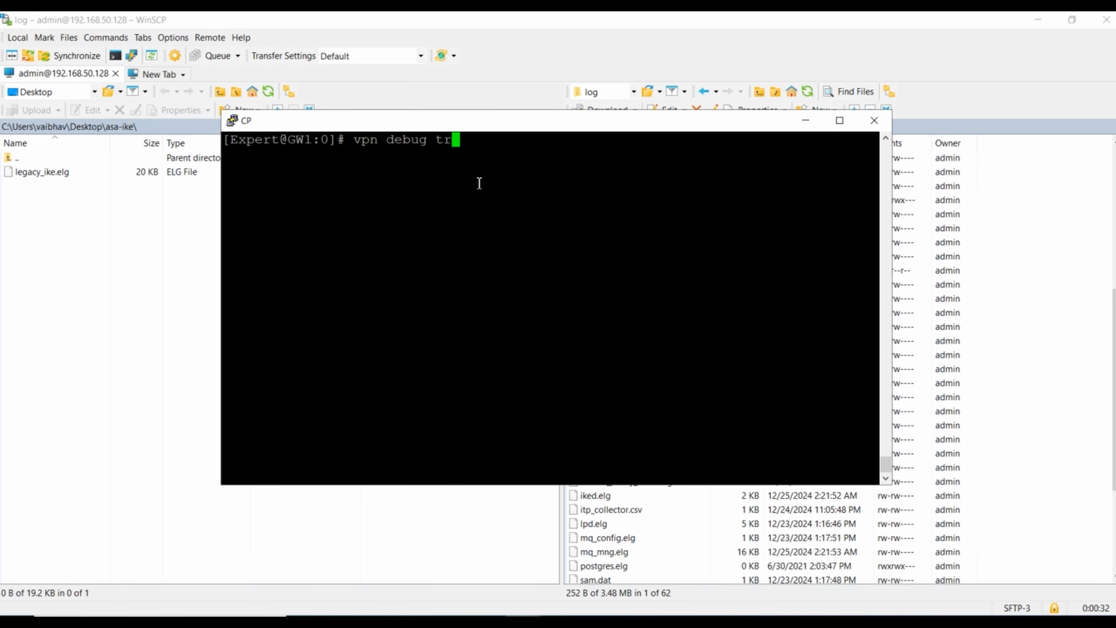
pyautogui.write('unc')
pyautogui.press('Return')
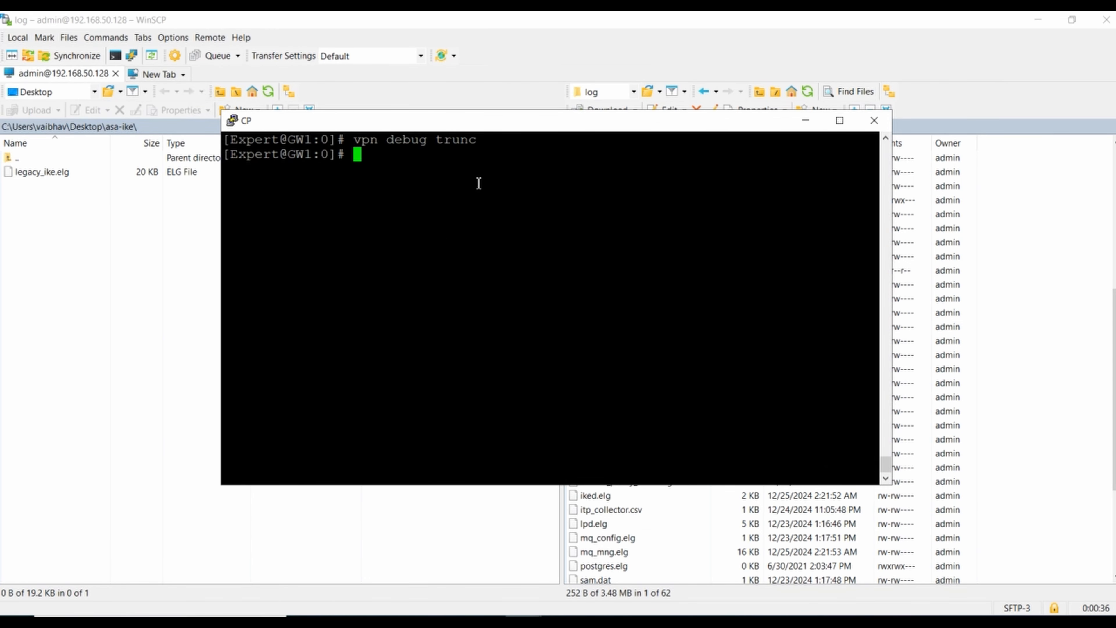
# - Run vpn tu, delete all IPsec+IKE SAs for all peers and users with option 0, and quit the utility
pyautogui.write('vpn tu')
pyautogui.press('Return')
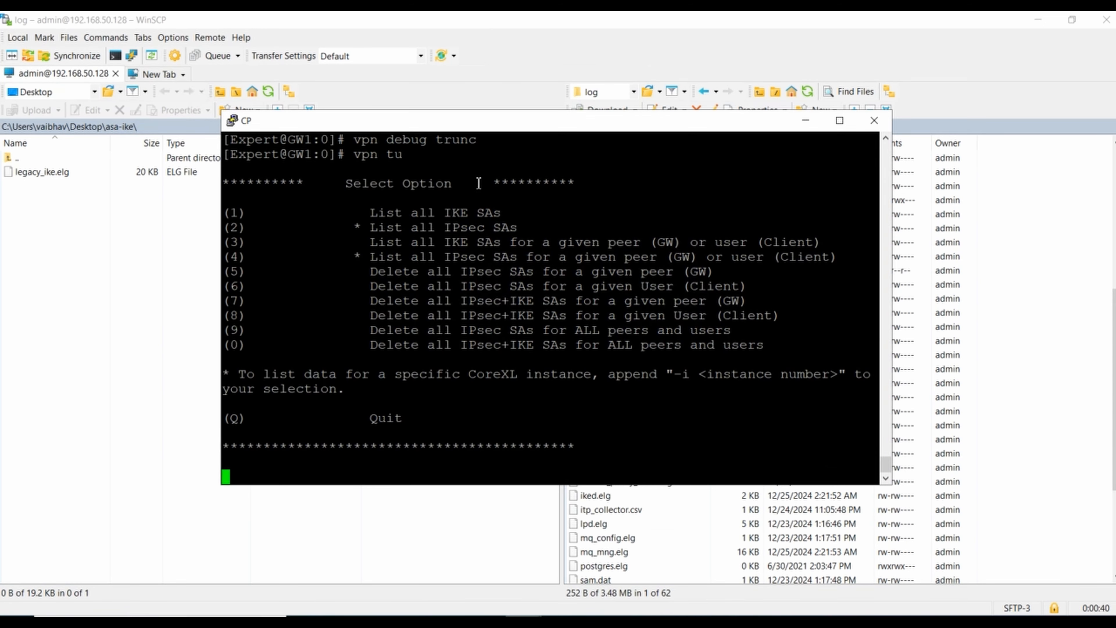
pyautogui.write('0')
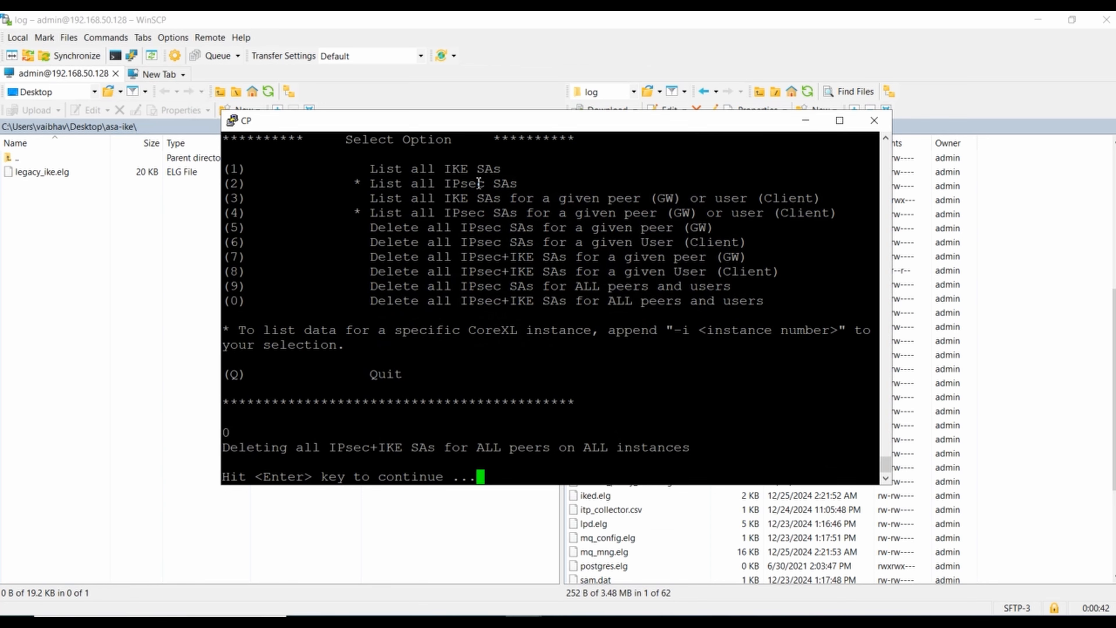
pyautogui.press('Return')
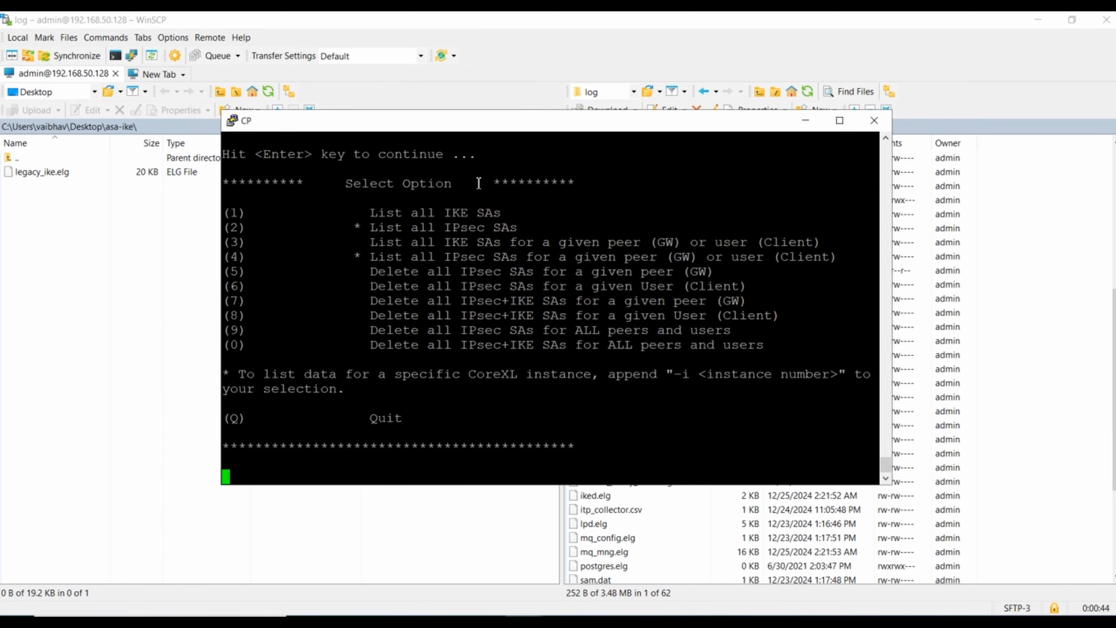
pyautogui.write('q')
pyautogui.press('Return')
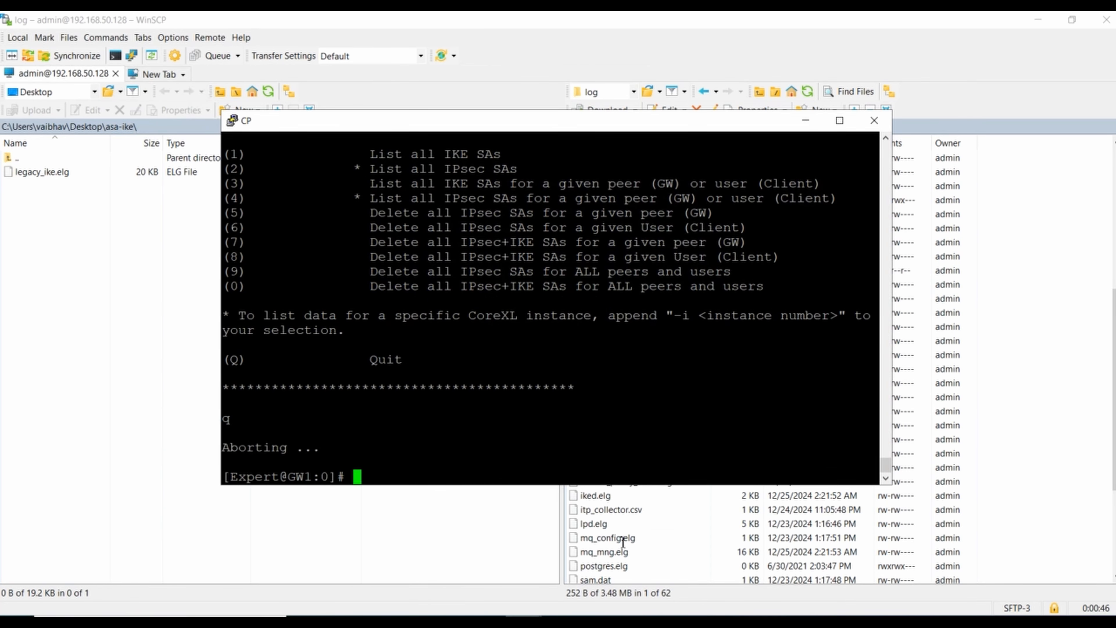
# - Switch to the QEMU Windows machine, display its IP configuration with ipconfig, and ping 10.30.30.10
pyautogui.click(597, 622)
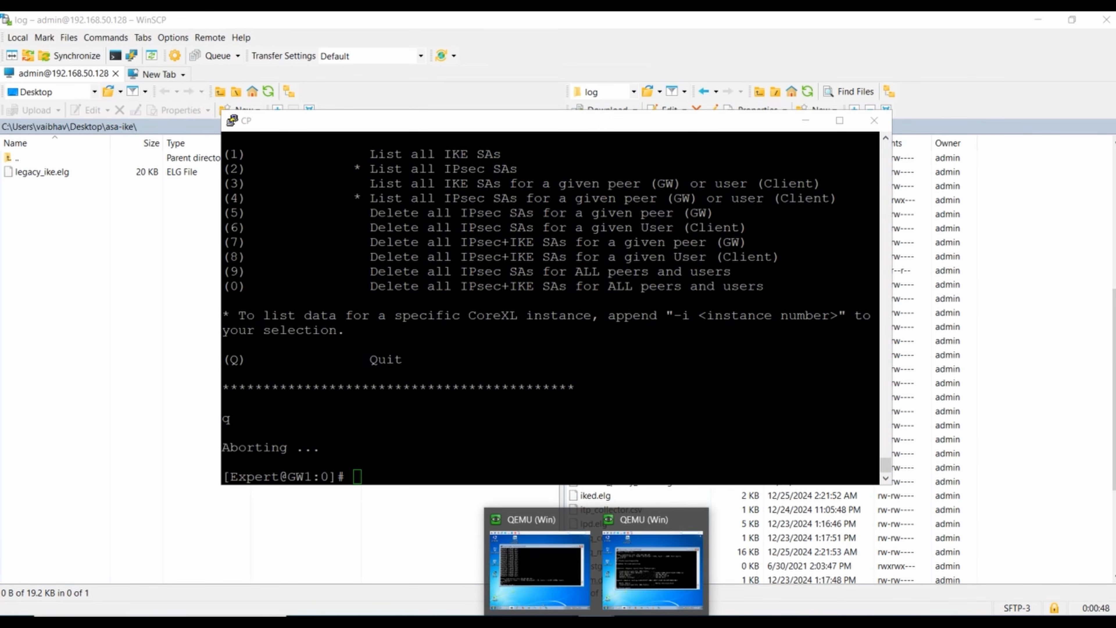
pyautogui.click(556, 575)
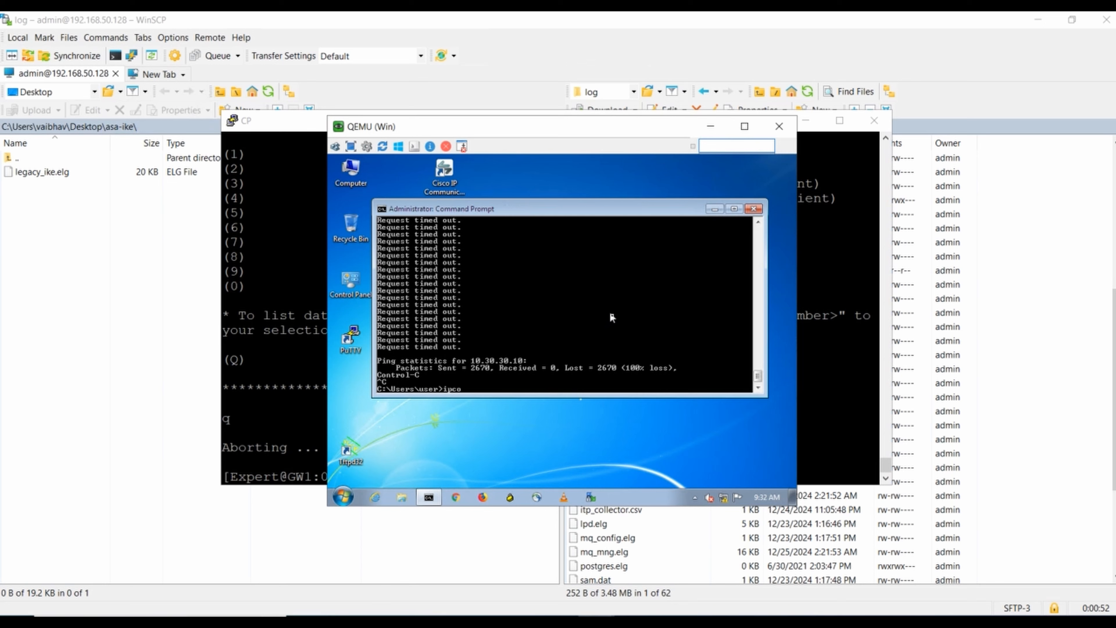
pyautogui.write('ipconfig')
pyautogui.press('Return')
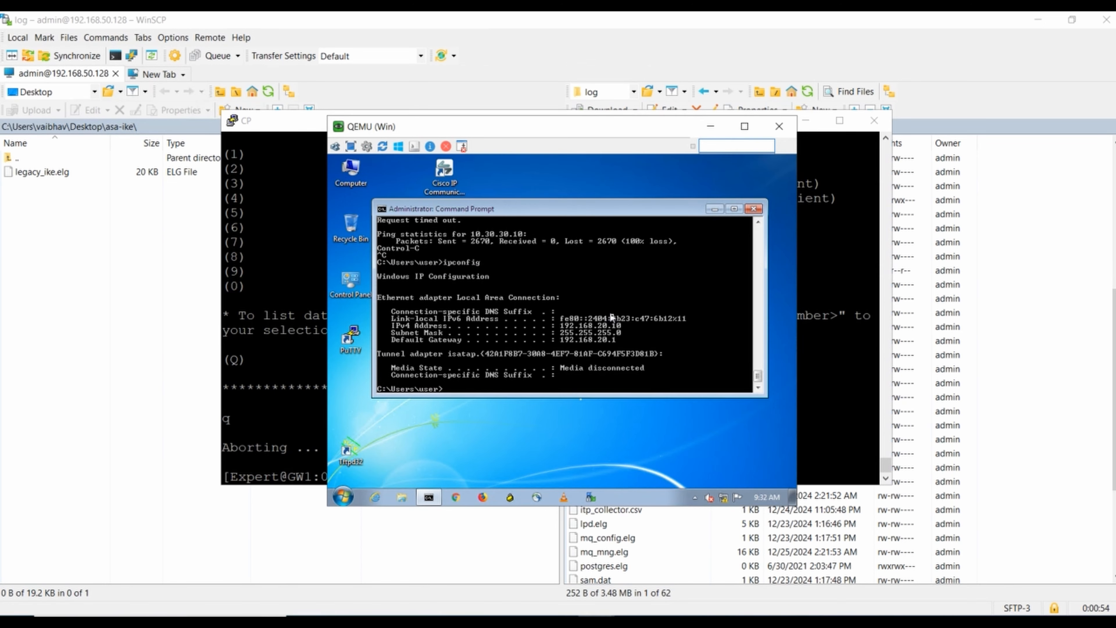
pyautogui.press('Up')
pyautogui.press('Up')
pyautogui.press('Return')
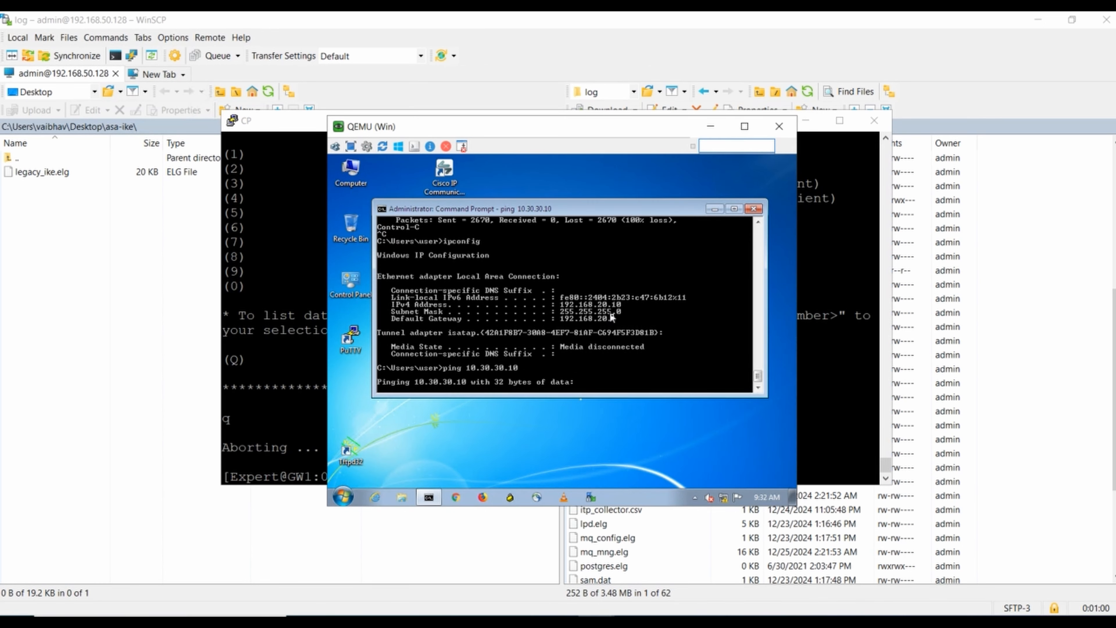
# - Return to the CP terminal and stop the VPN debug by running vpn debug off
pyautogui.click(262, 262)
pyautogui.write('vpn debug trunc')
pyautogui.press('BackSpace')
pyautogui.press('BackSpace')
pyautogui.press('BackSpace')
pyautogui.press('BackSpace')
pyautogui.press('BackSpace')
pyautogui.write('off')
pyautogui.press('Return')
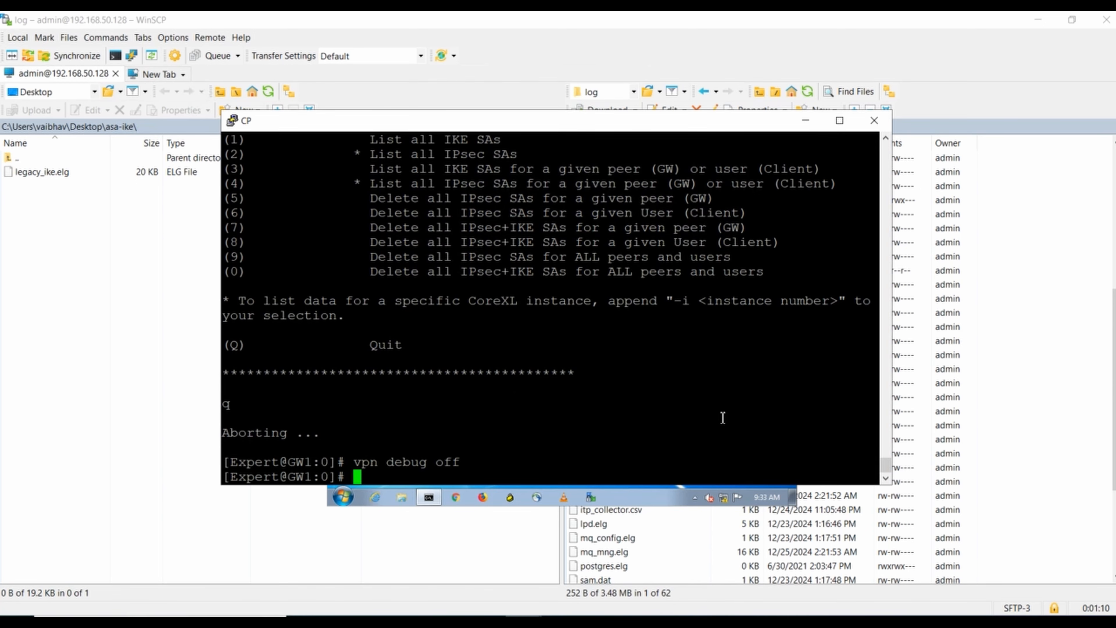
# - Switch to WinSCP and refresh the gateway's remote log folder
pyautogui.click(1056, 367)
pyautogui.click(1056, 367)
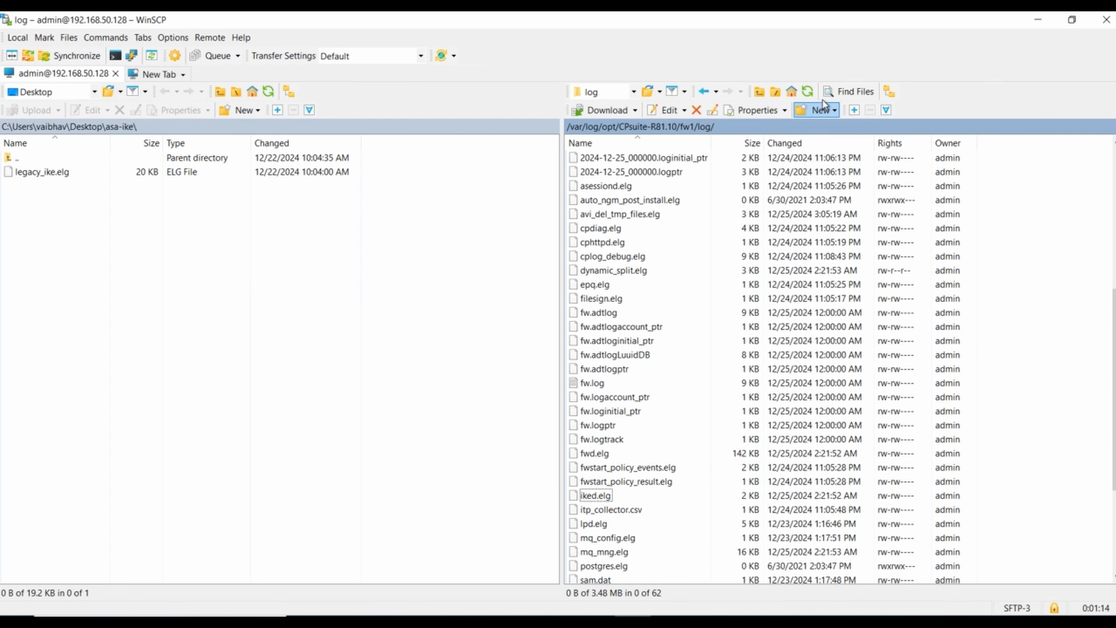
pyautogui.click(810, 91)
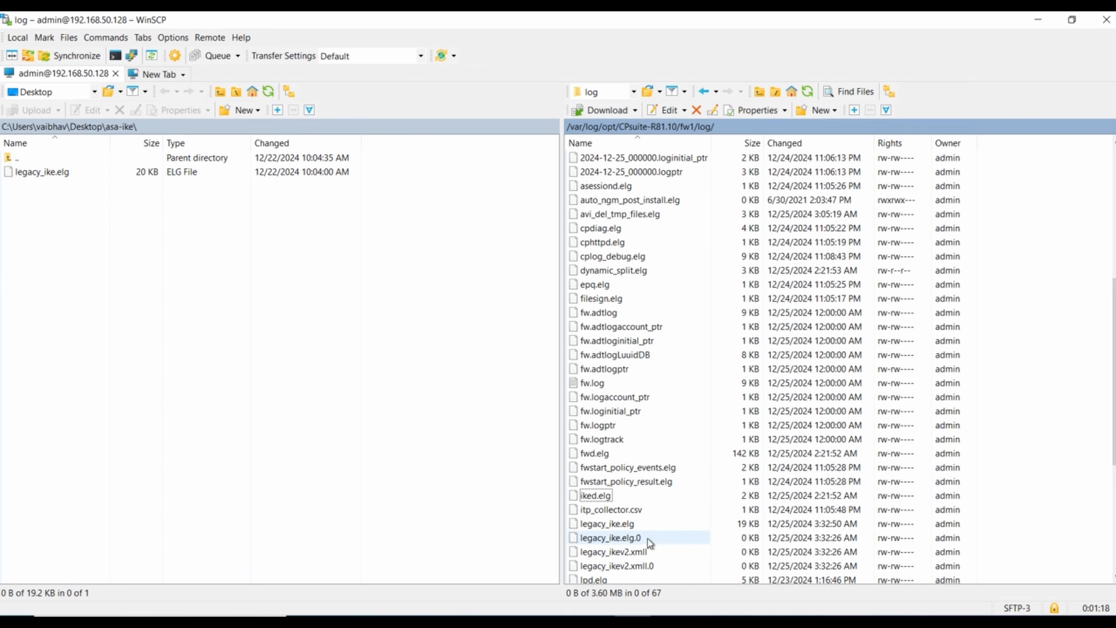
pyautogui.click(630, 524)
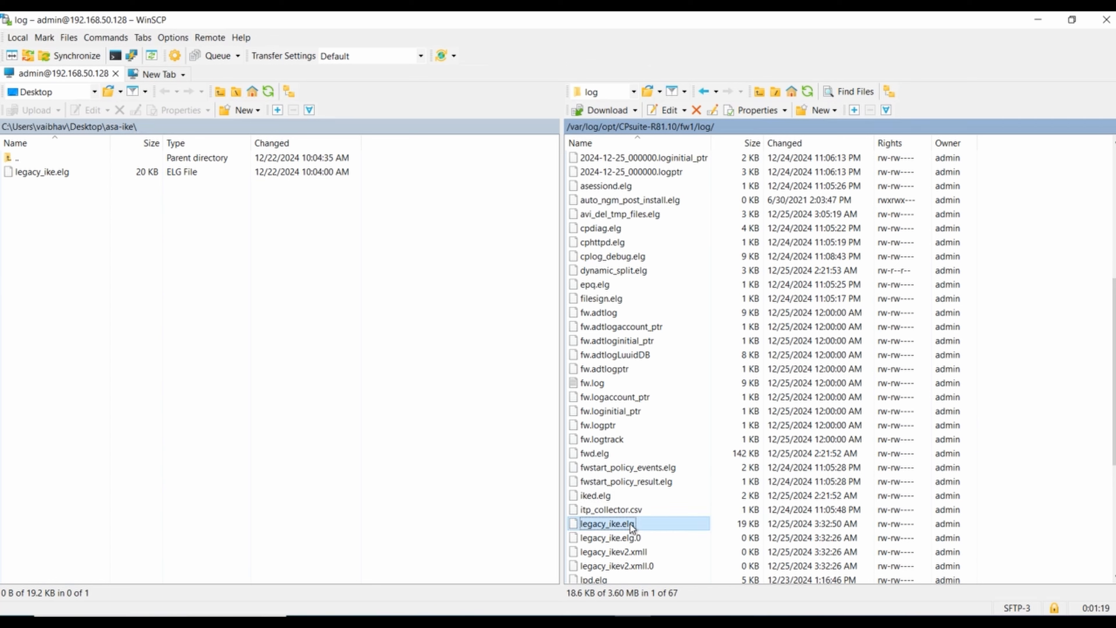
pyautogui.click(43, 172)
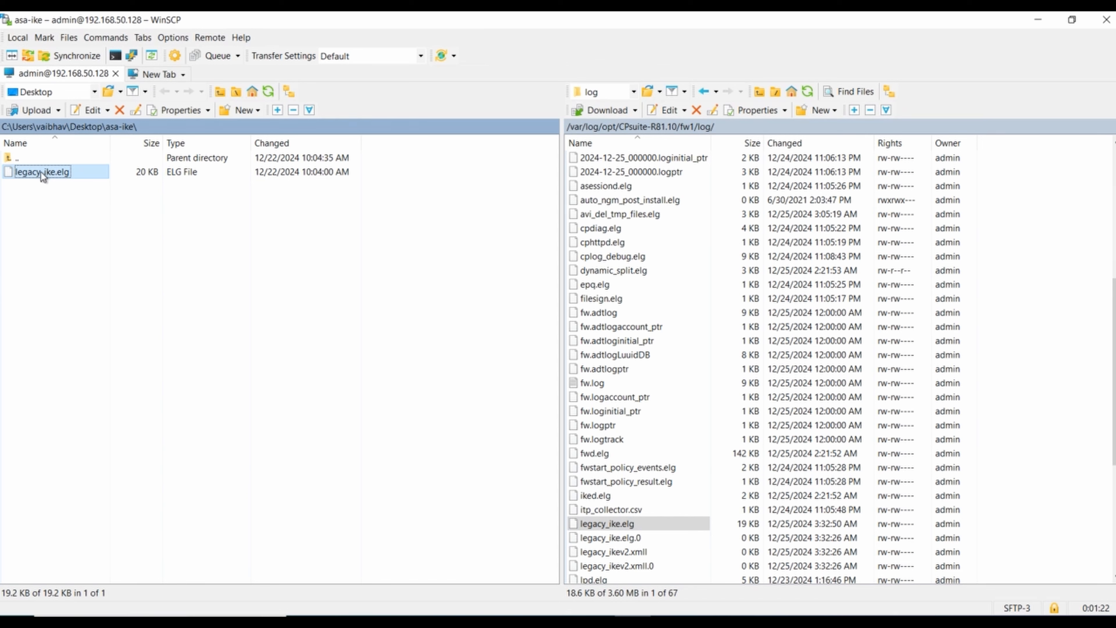
pyautogui.press('Delete')
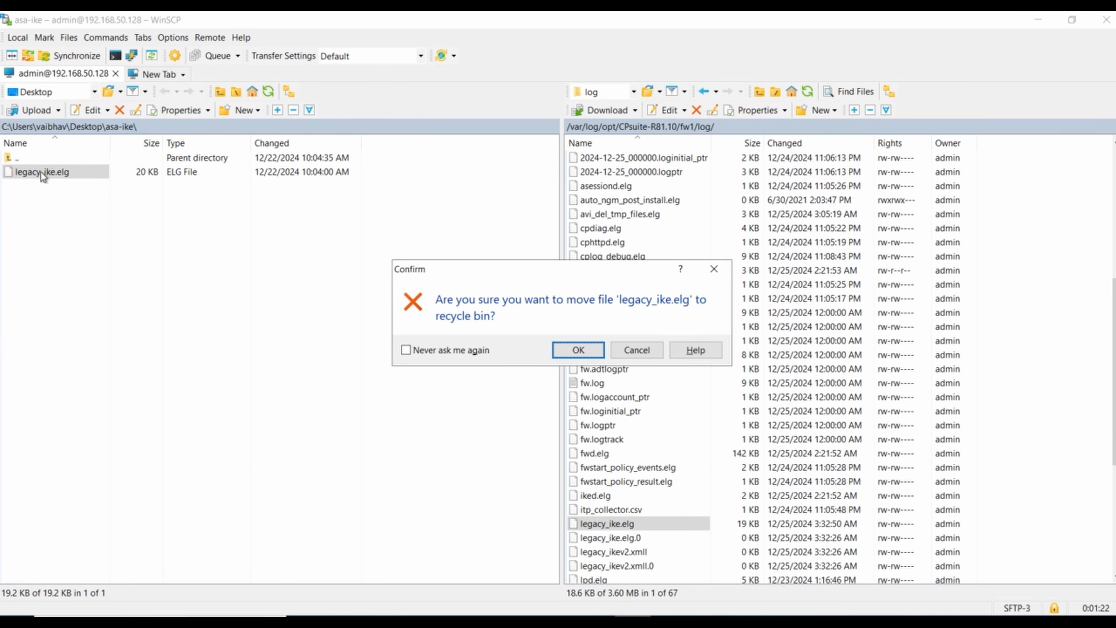
pyautogui.click(635, 351)
# - Create a folder named forti on the local Desktop and download the gateway's legacy_ike.elg into it
pyautogui.click(88, 127)
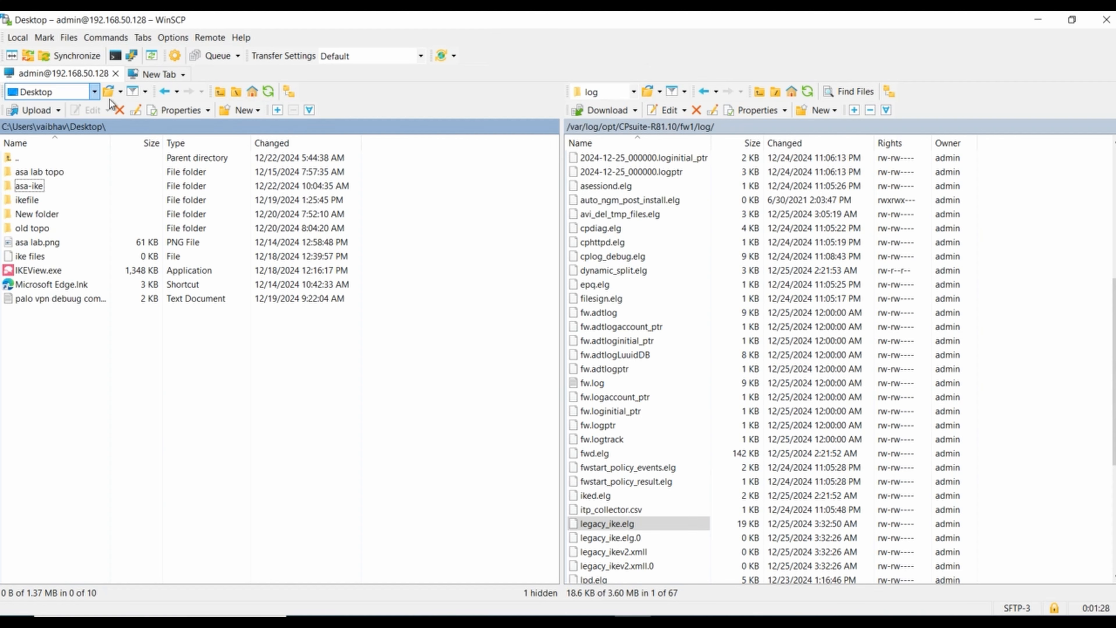
pyautogui.click(256, 113)
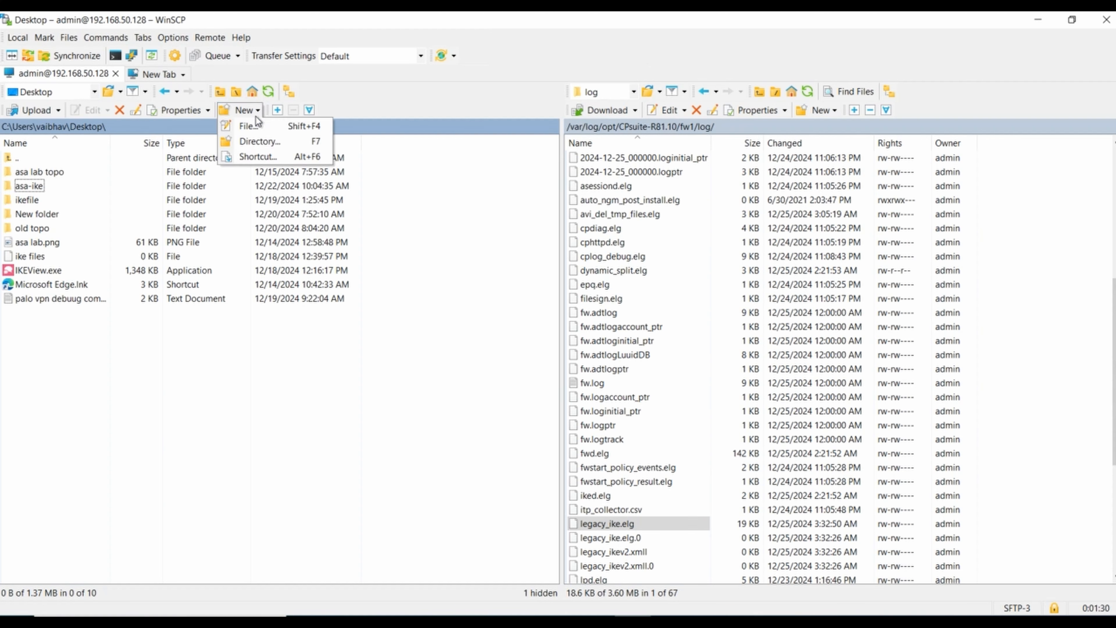
pyautogui.click(252, 143)
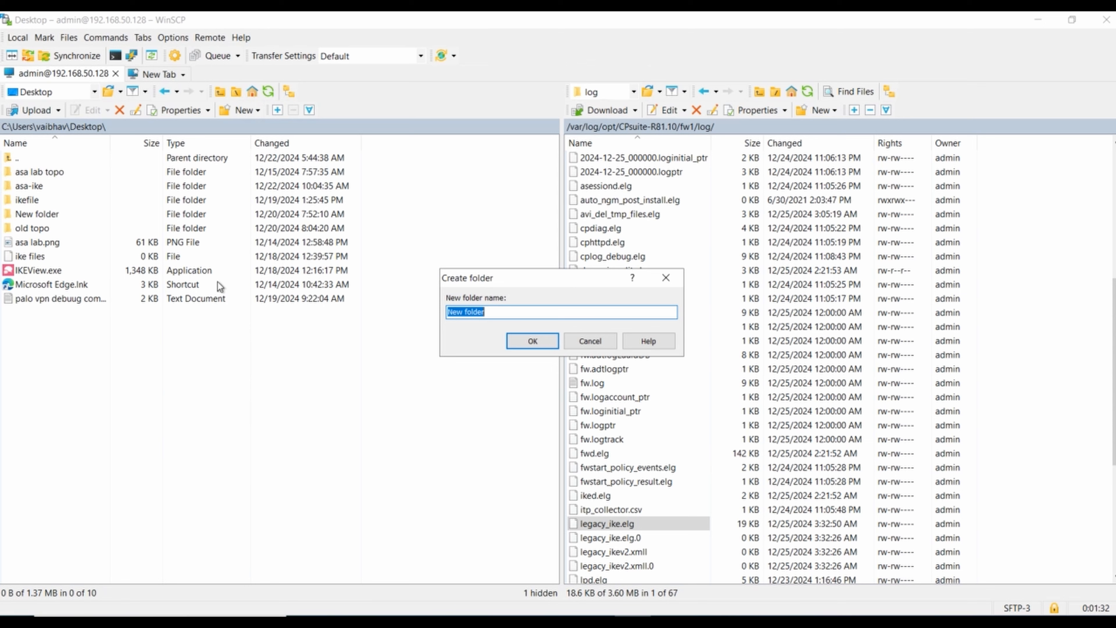
pyautogui.write('forti')
pyautogui.click(516, 342)
pyautogui.doubleClick(27, 200)
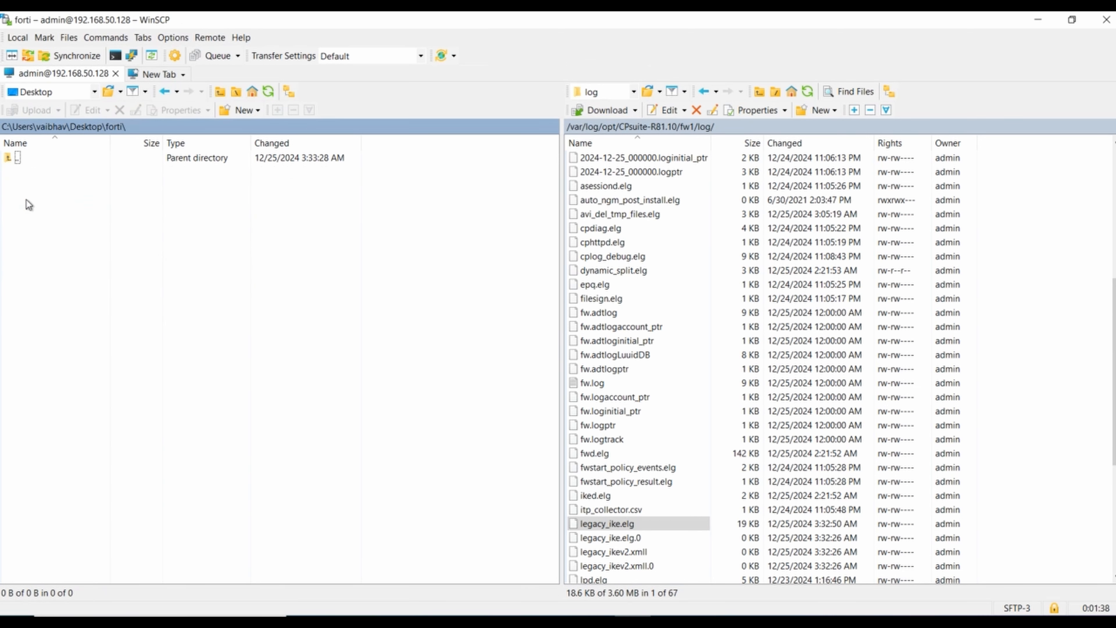
pyautogui.moveTo(625, 522); pyautogui.dragTo(81, 289)
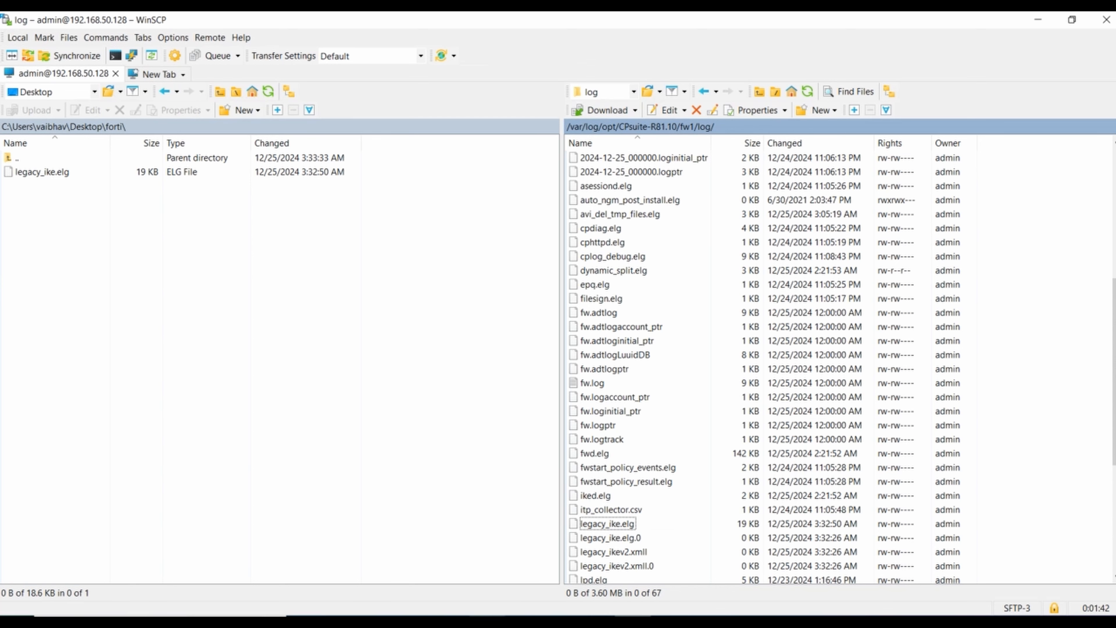
# - Switch to File Explorer and launch IKEView from the IKEView_1 (1) archive in the Downloads folder
pyautogui.press('super+e')
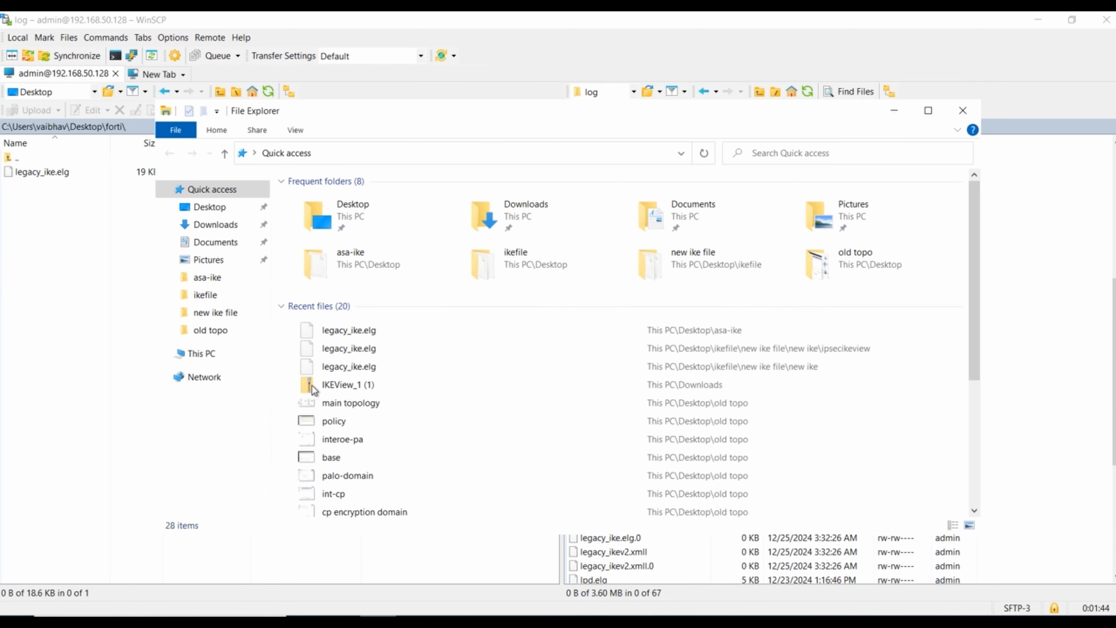
pyautogui.click(217, 225)
pyautogui.doubleClick(348, 219)
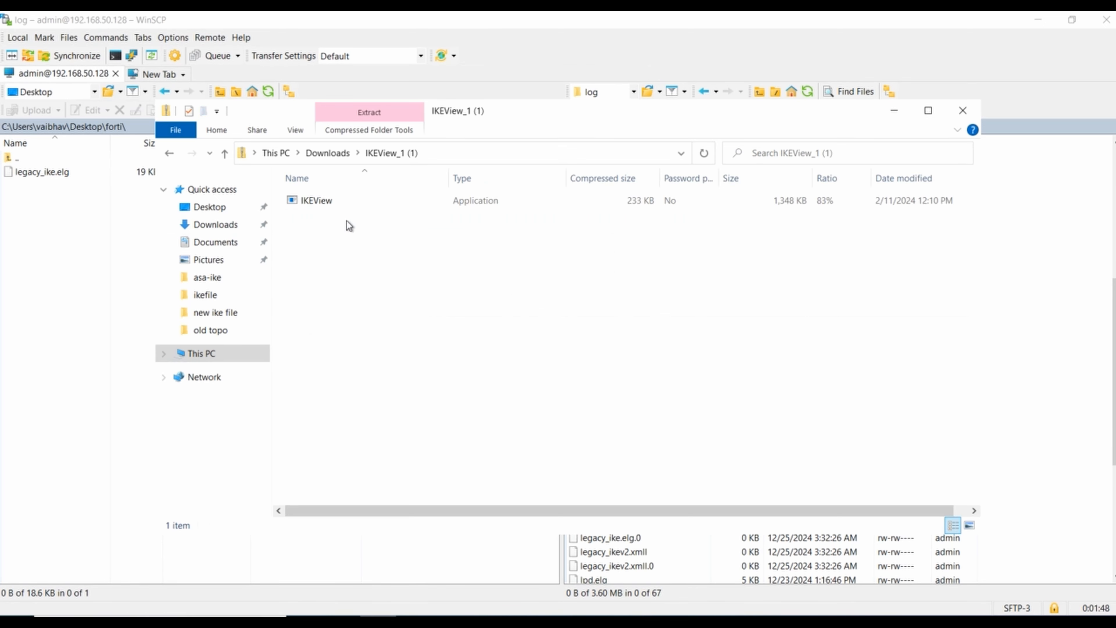
pyautogui.click(329, 199)
pyautogui.doubleClick(328, 199)
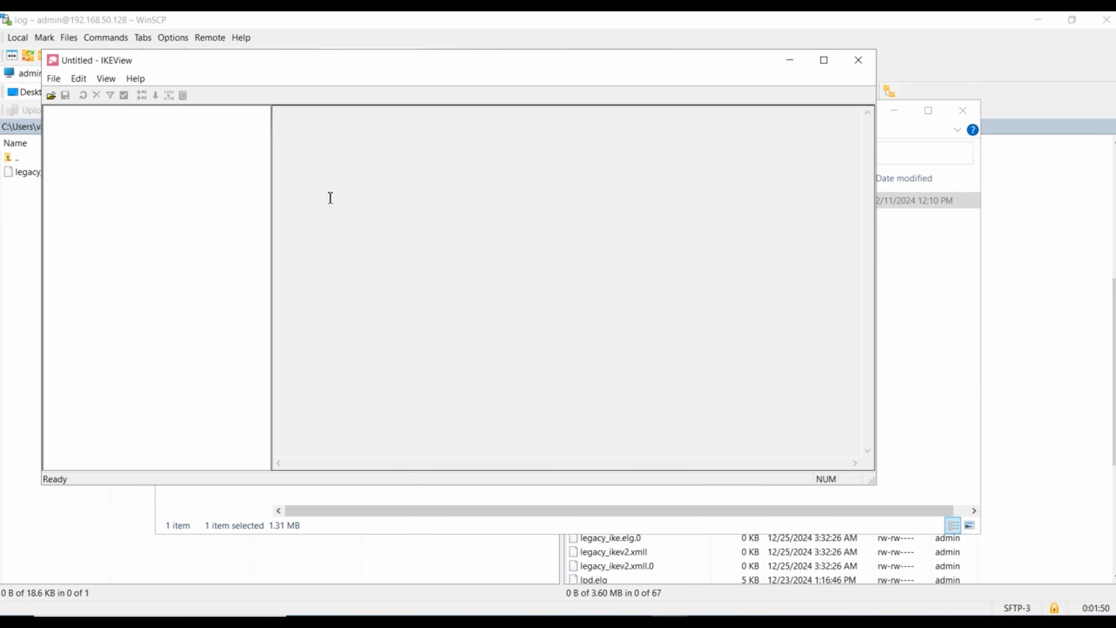
# - Open the legacy_ike.elg file from the Desktop's forti folder in IKEView
pyautogui.click(54, 83)
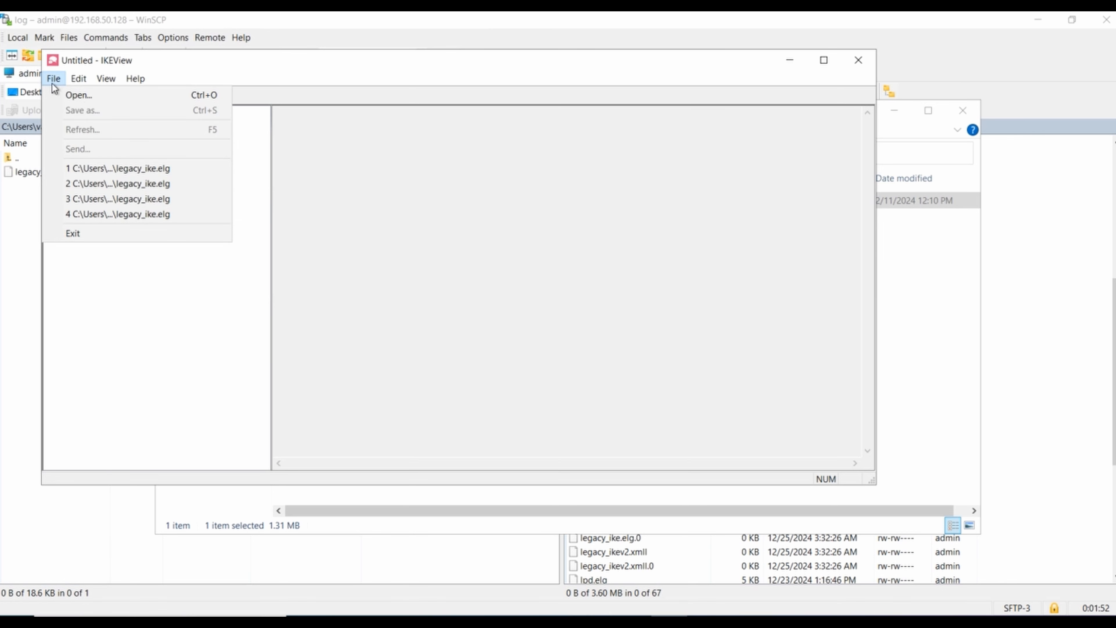
pyautogui.click(82, 97)
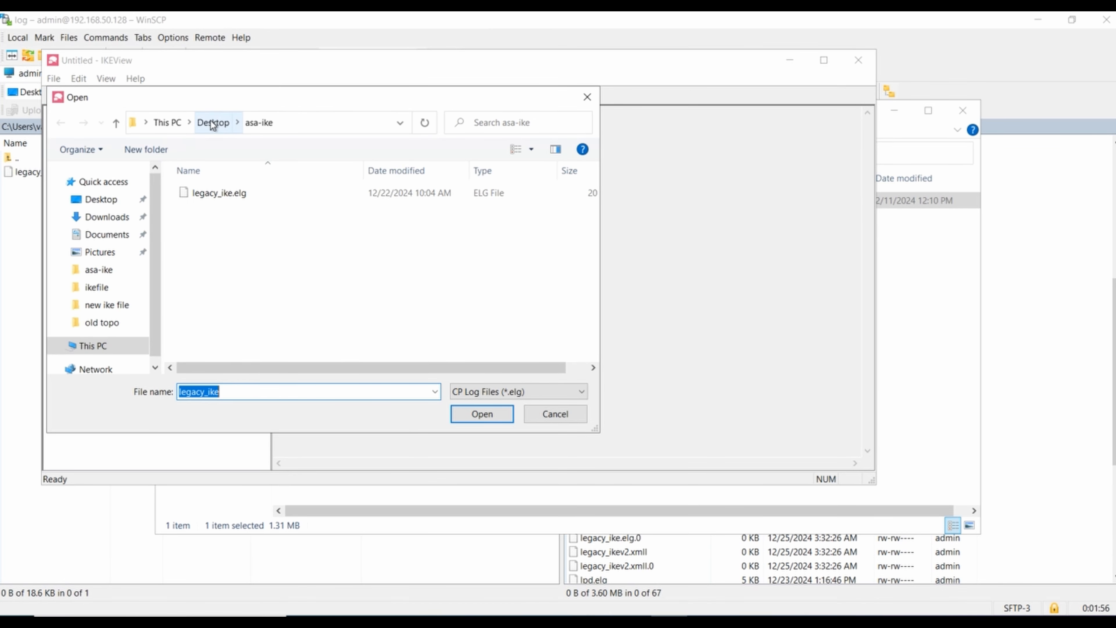
pyautogui.click(216, 123)
pyautogui.click(215, 226)
pyautogui.doubleClick(219, 226)
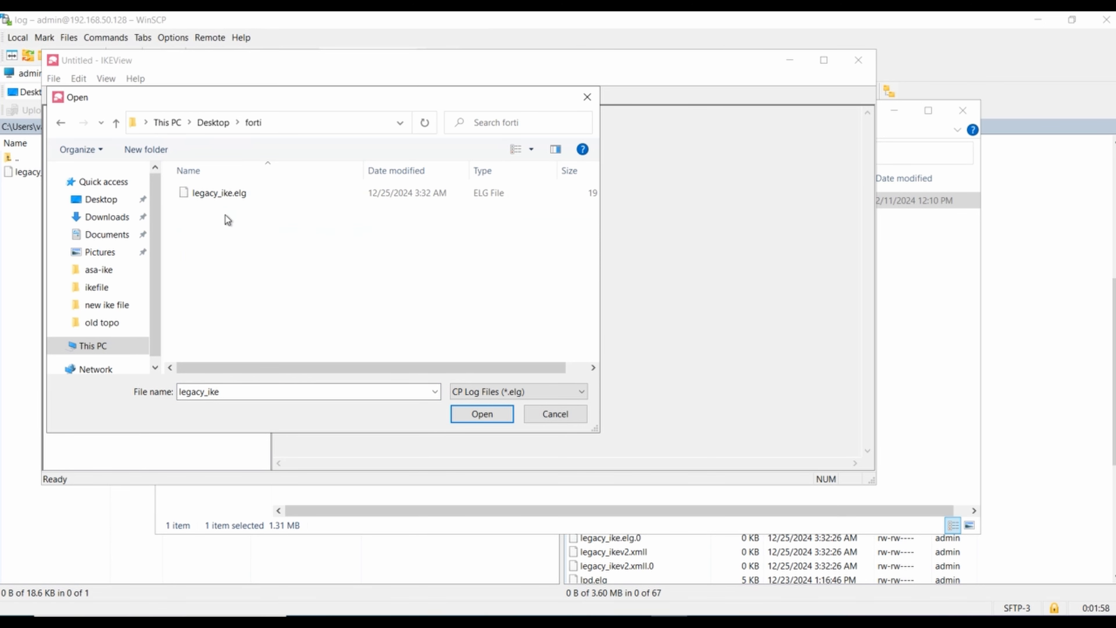
pyautogui.click(217, 195)
pyautogui.click(482, 415)
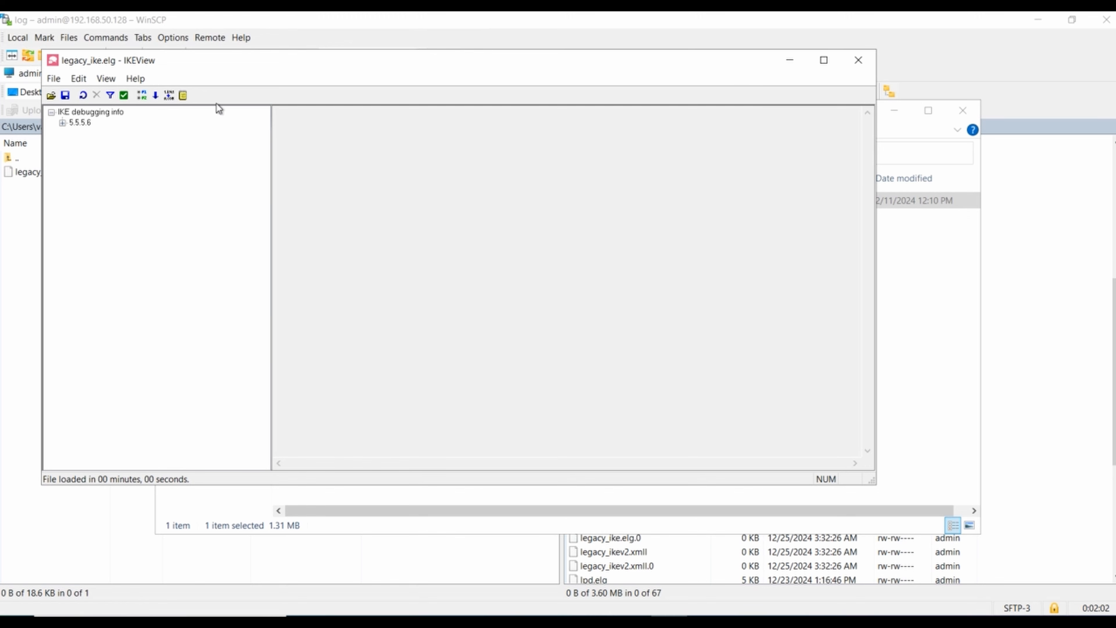
# - Maximize the log view, widen the tree area, and expand peer 5.5.5.6 to show its Main Mode and QuickMode packets
pyautogui.click(822, 61)
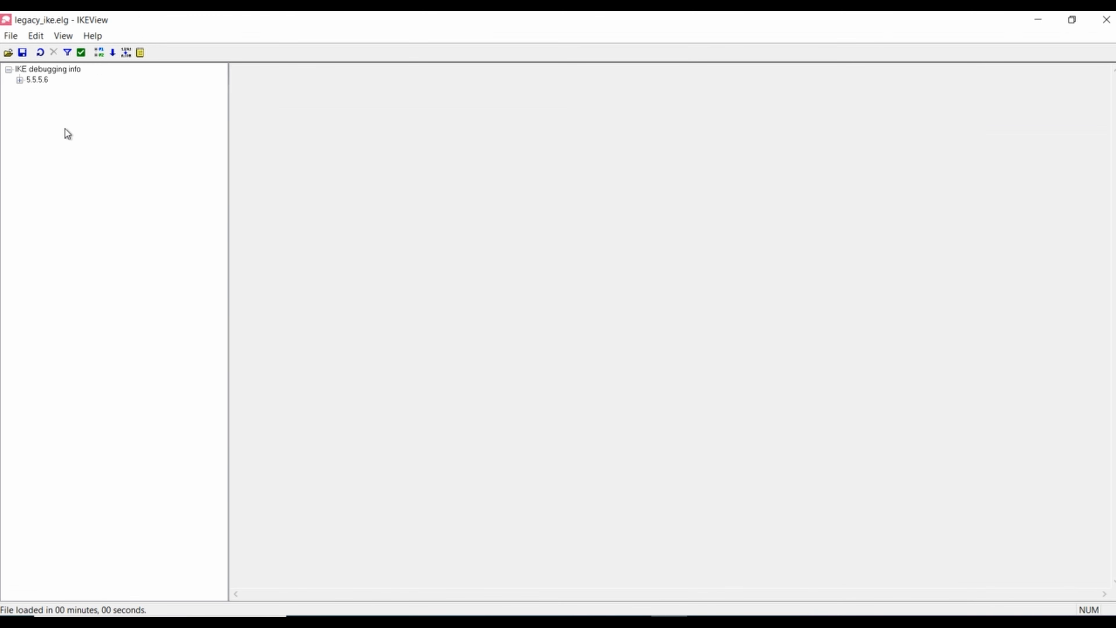
pyautogui.click(20, 80)
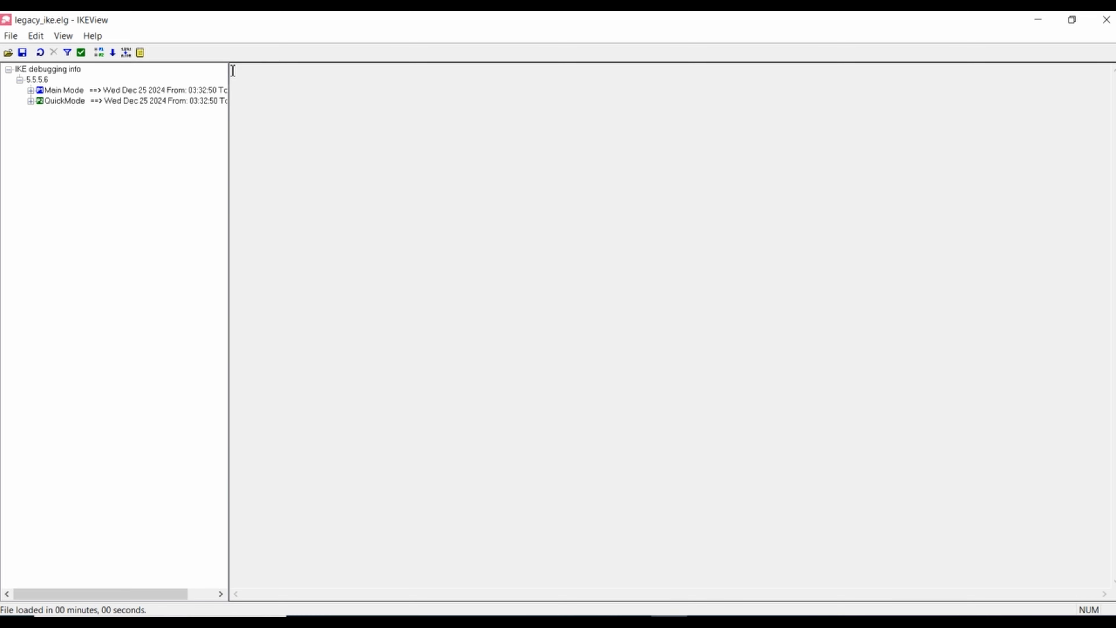
pyautogui.moveTo(229, 70); pyautogui.dragTo(382, 74)
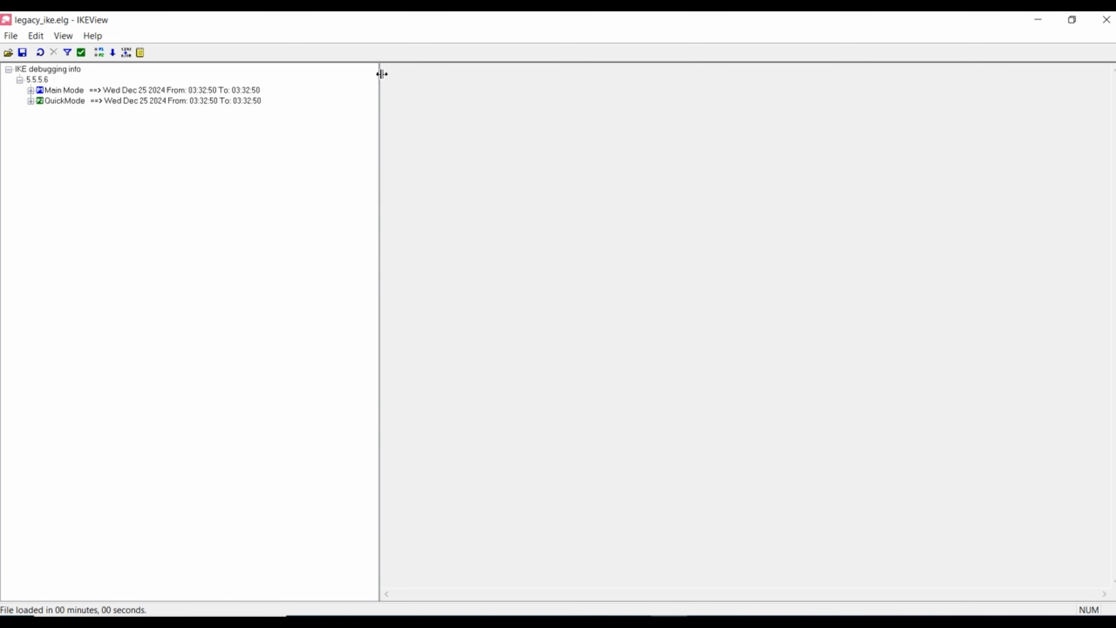
pyautogui.click(30, 90)
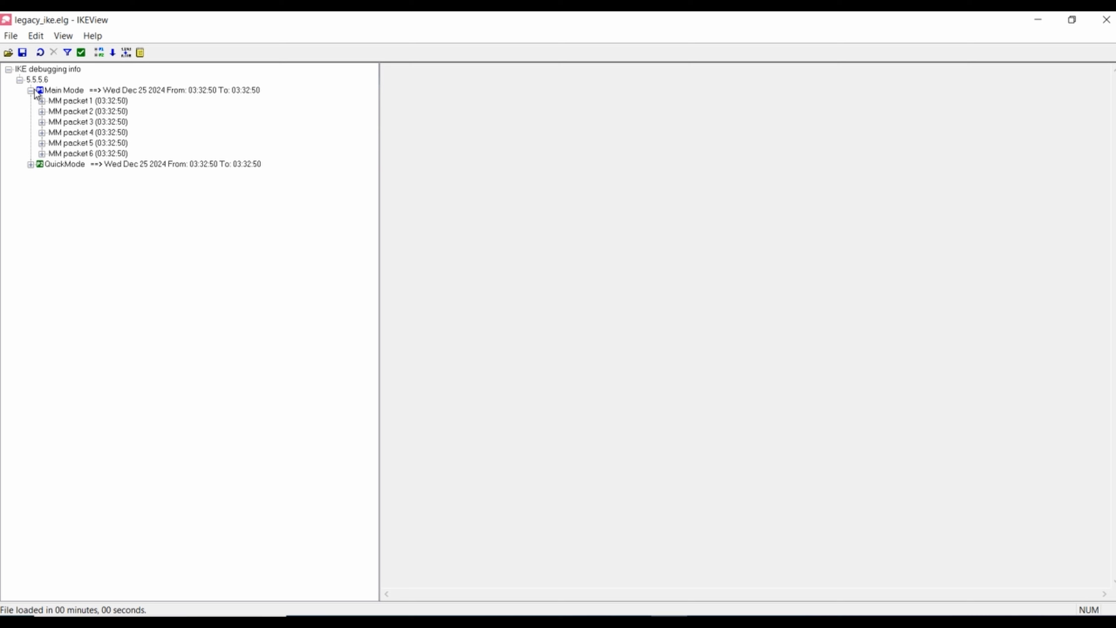
pyautogui.click(30, 165)
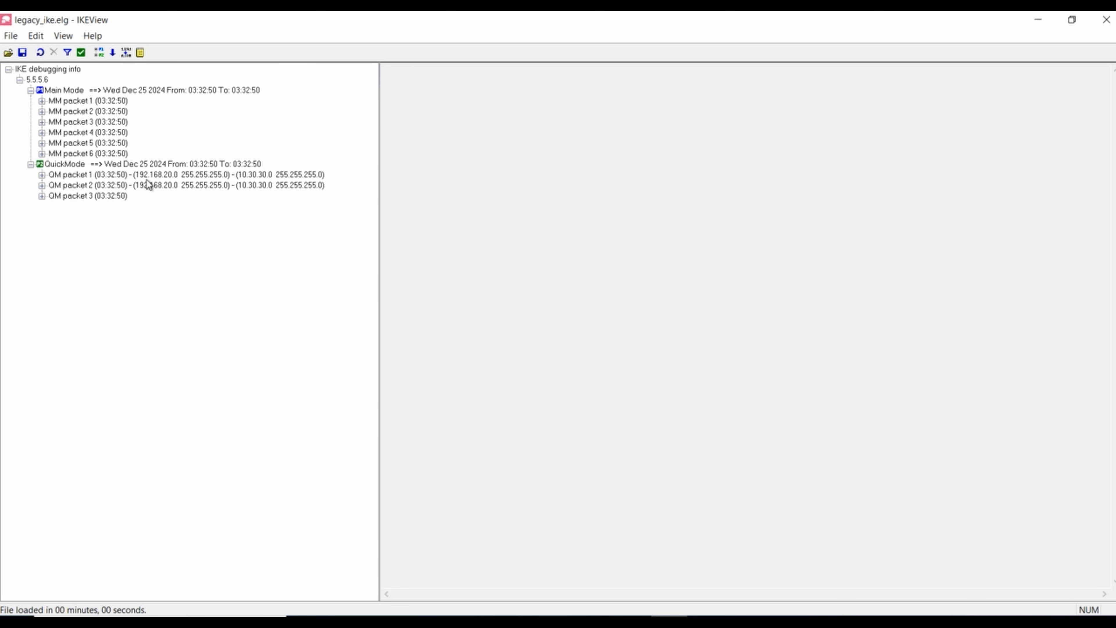